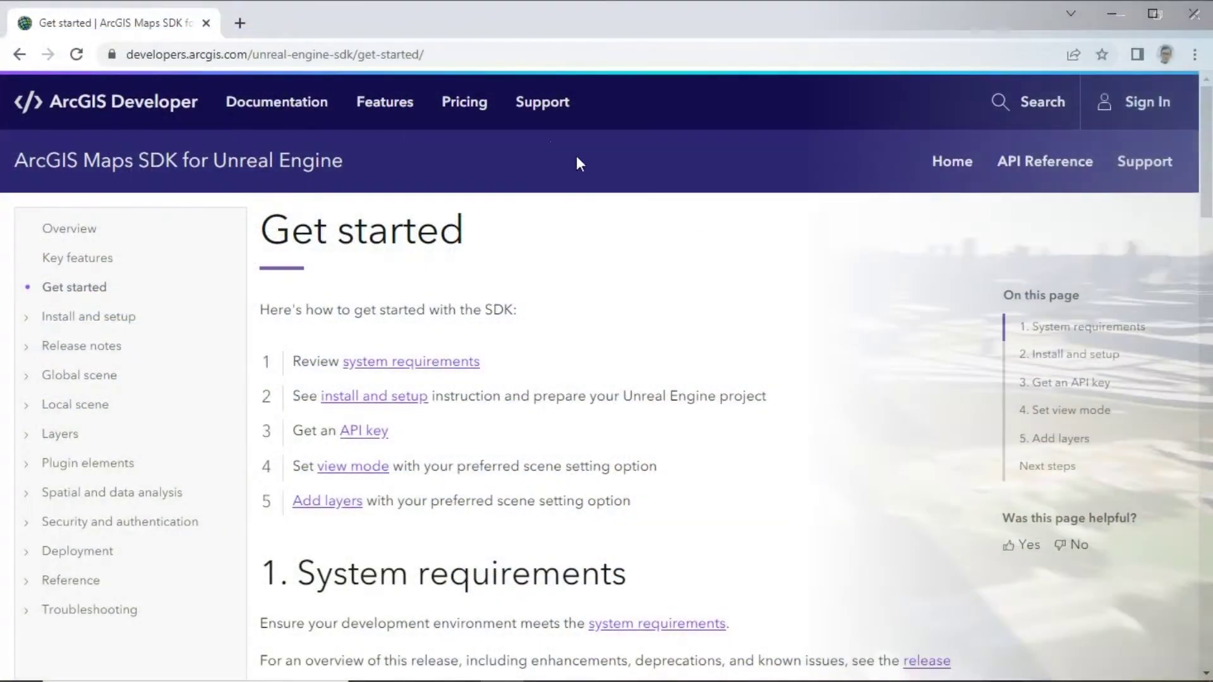
Browse the SDK docs through Install and setup, Global scene and Plugin elements to the ArcGIS Location Component page
click(461, 50)
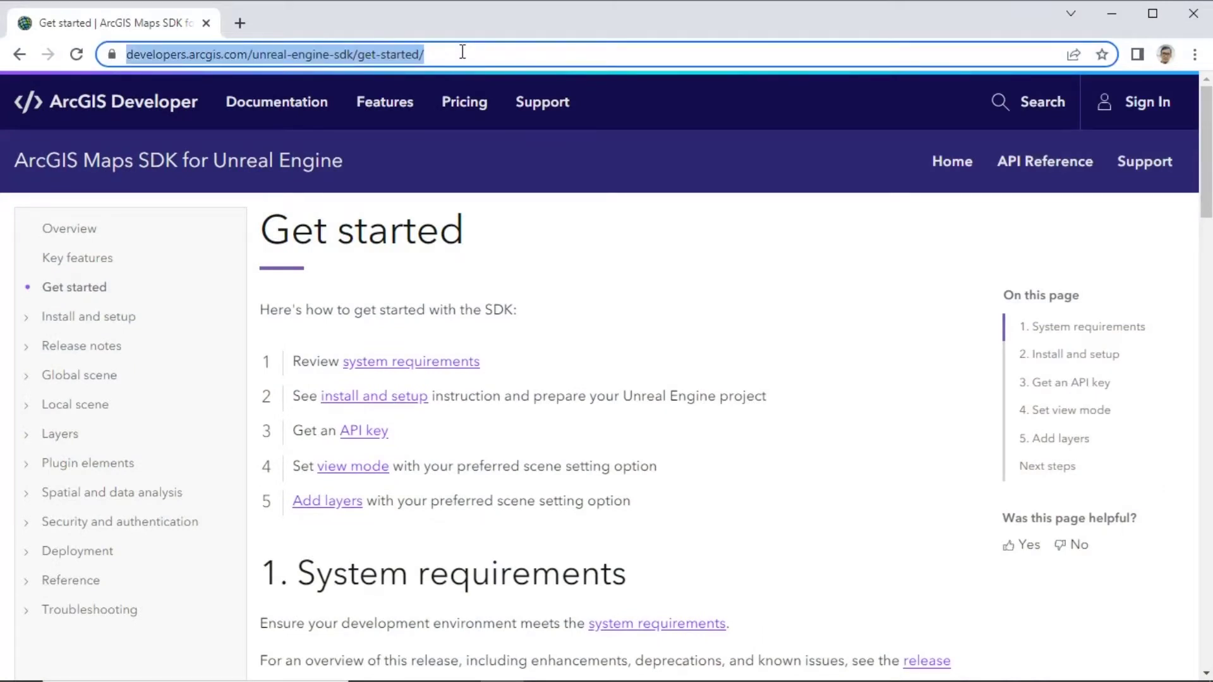
click(24, 319)
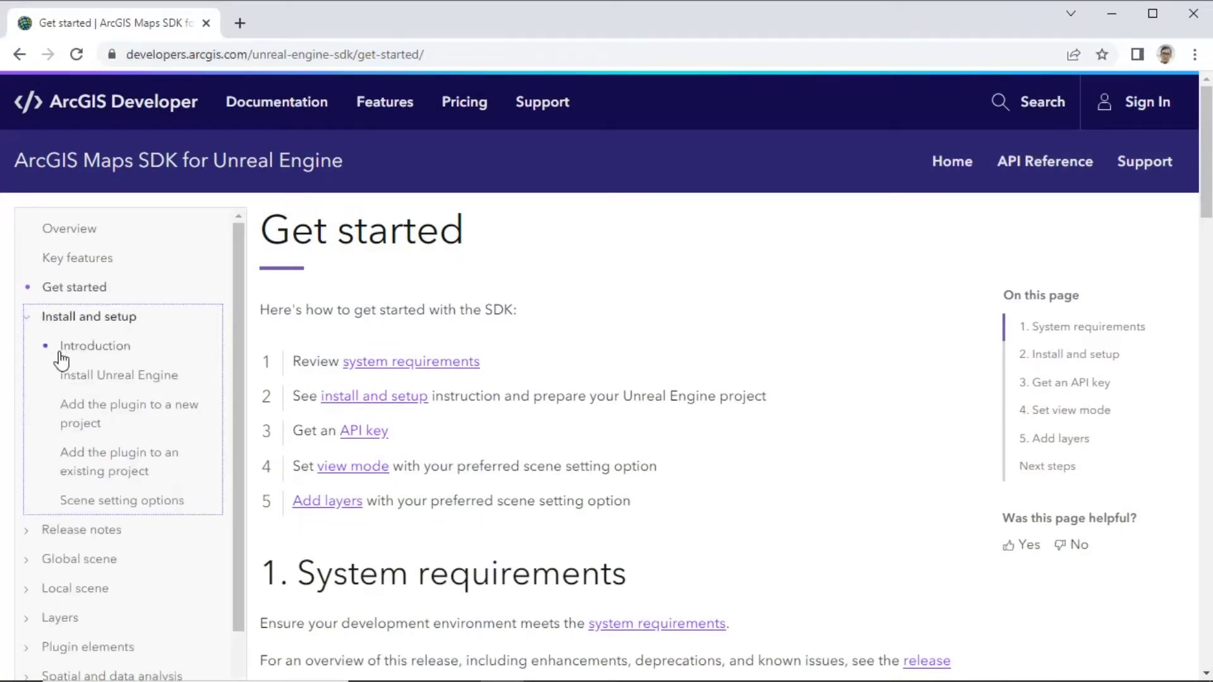
scroll(94, 456, down, 2)
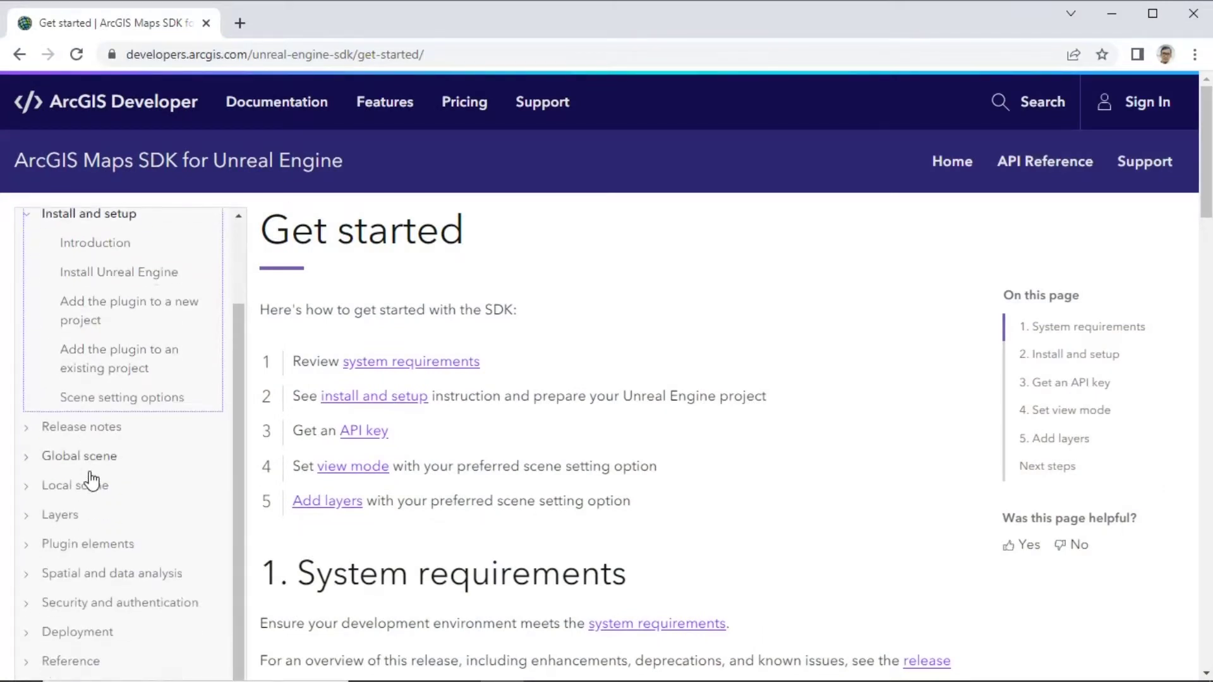
click(26, 457)
scroll(392, 509, down, 15)
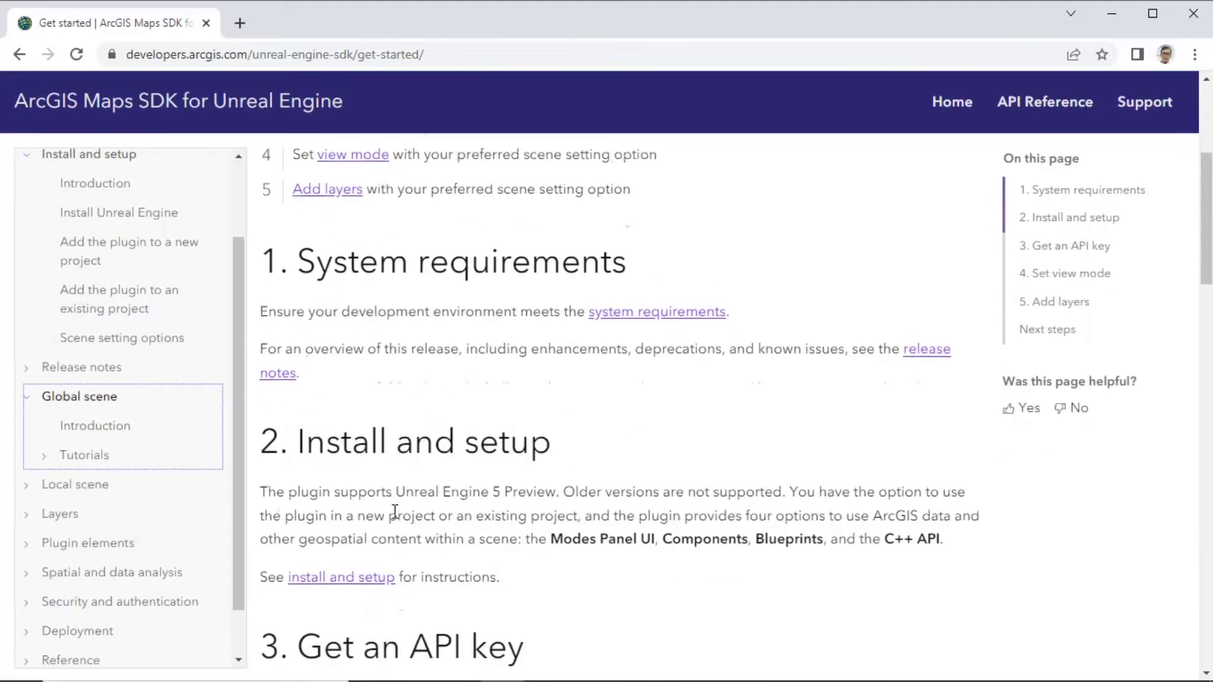
scroll(395, 512, down, 12)
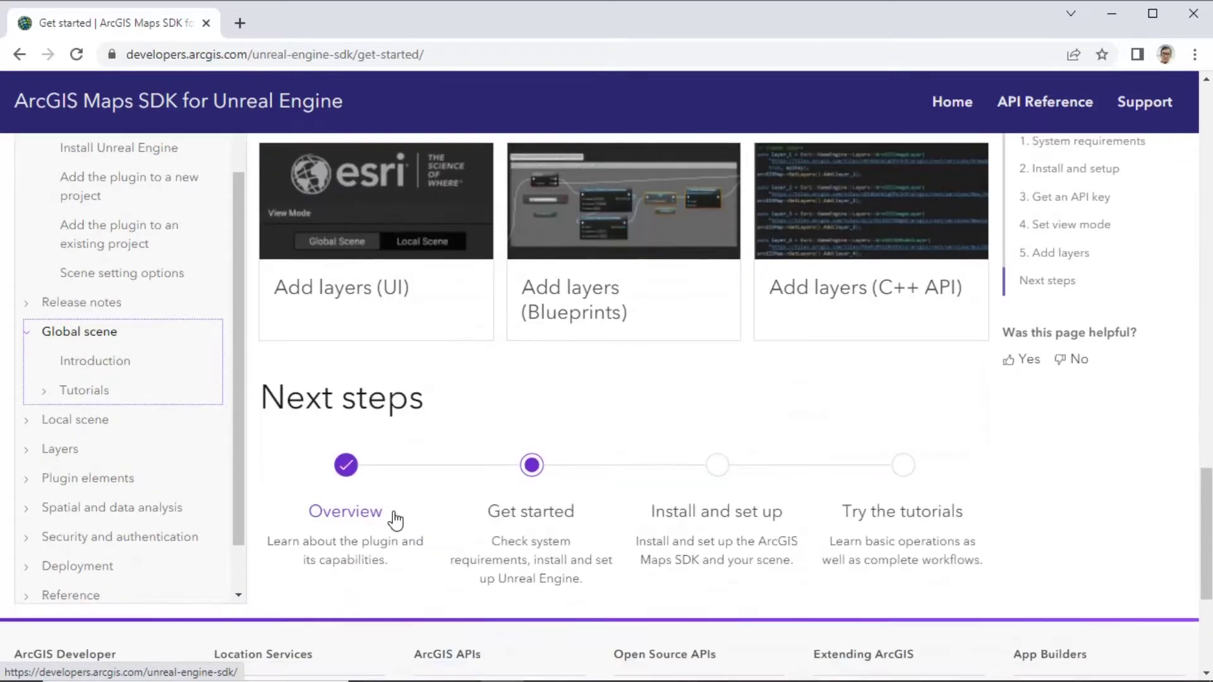
click(28, 479)
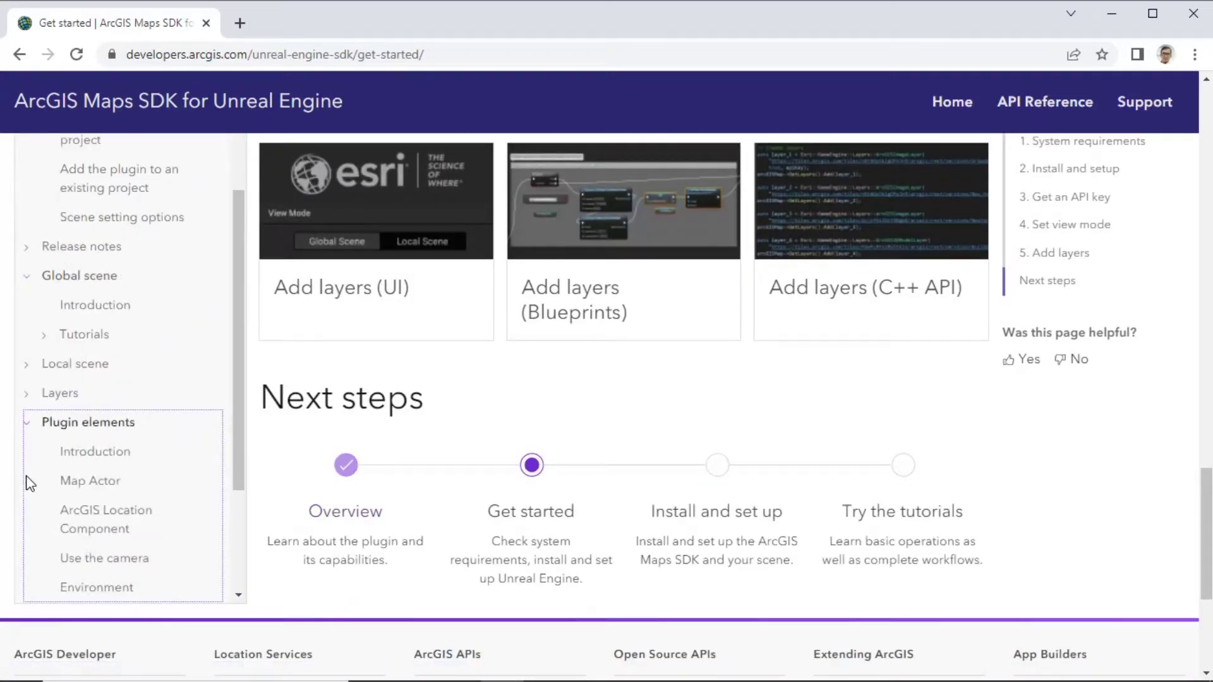
click(106, 511)
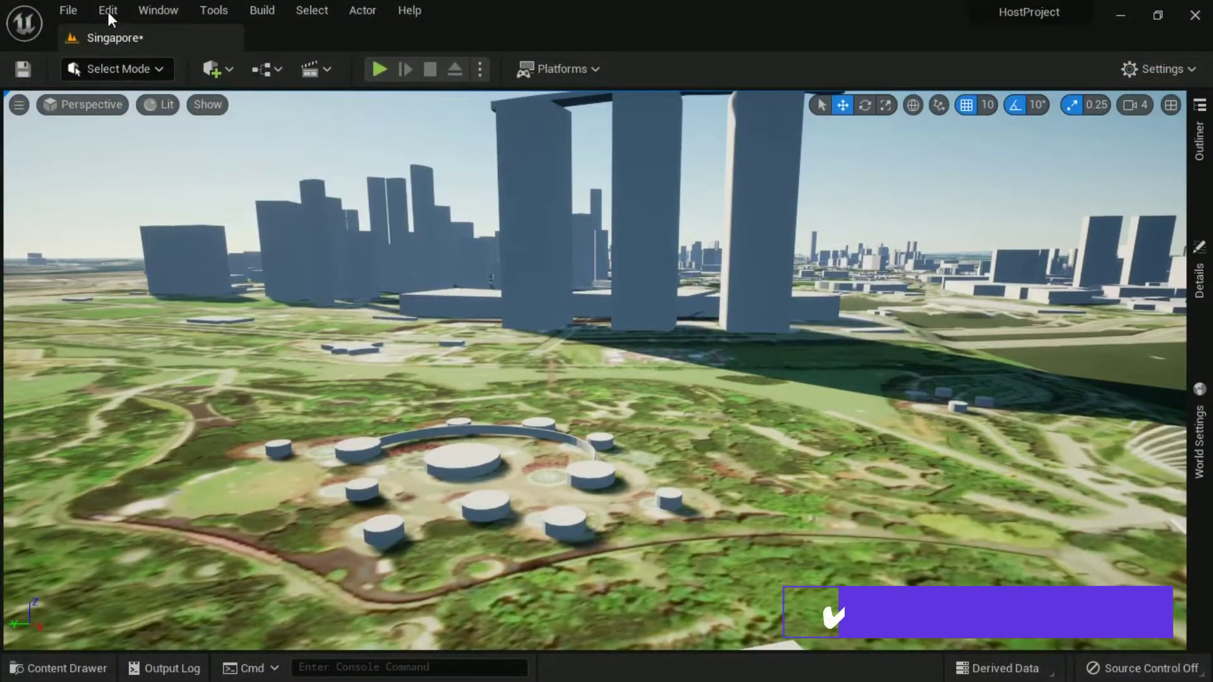
click(107, 12)
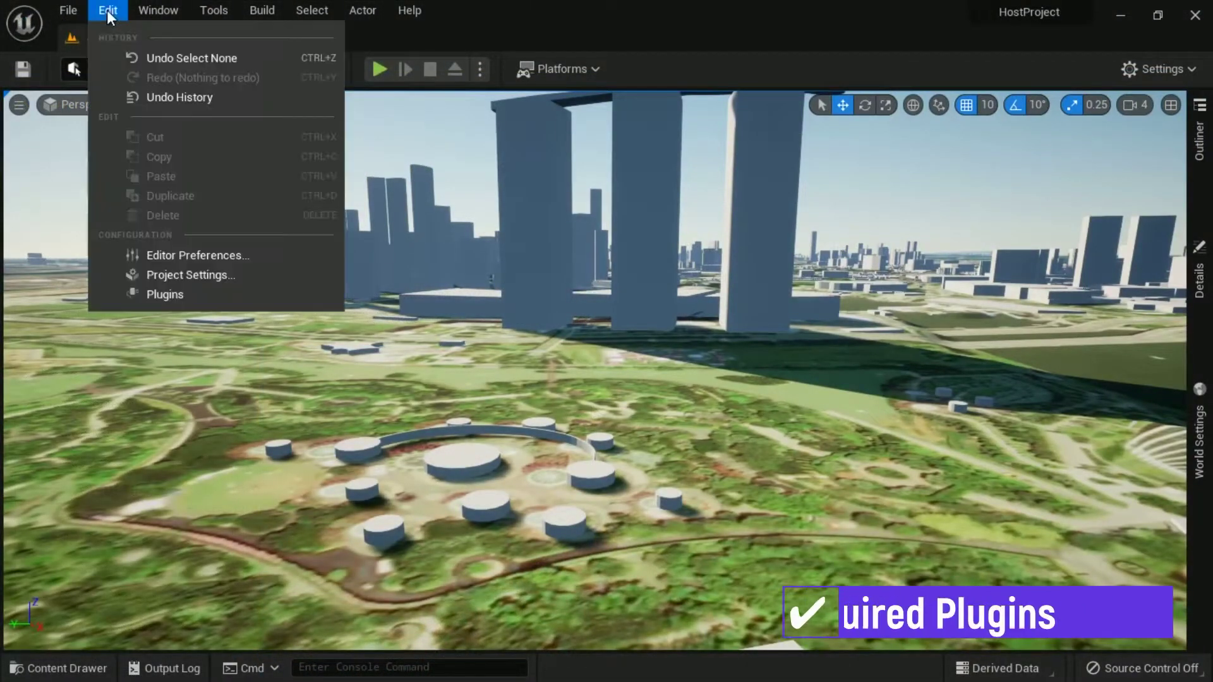
click(178, 293)
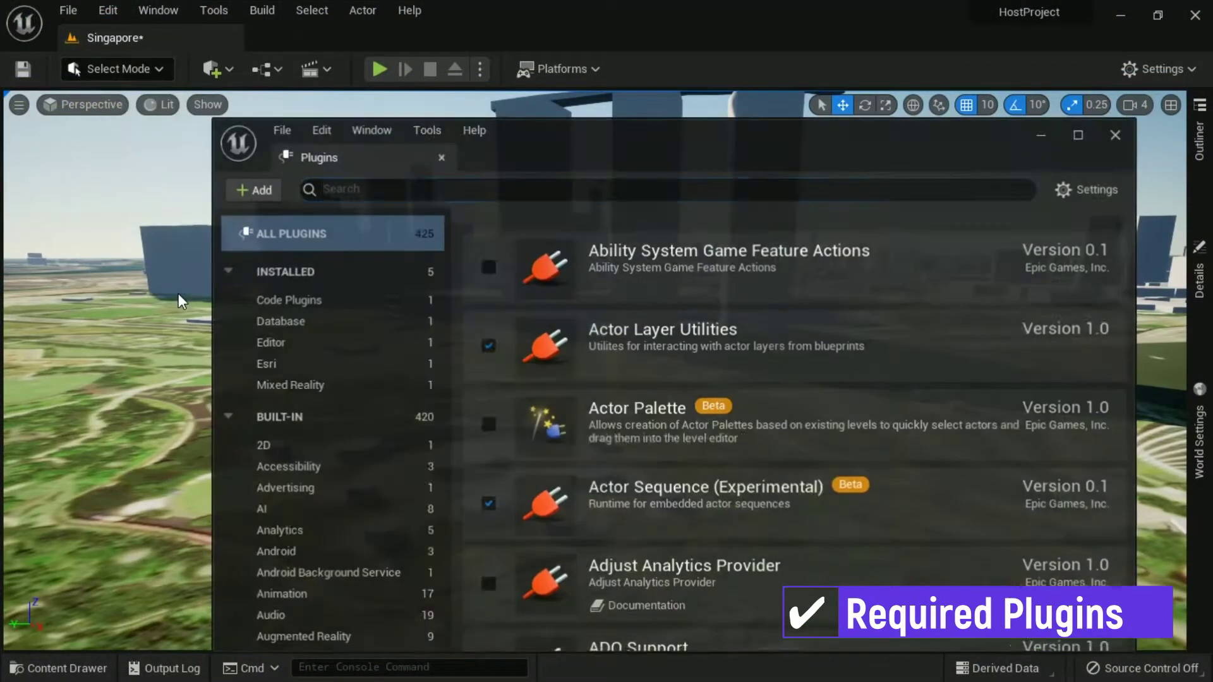
click(291, 271)
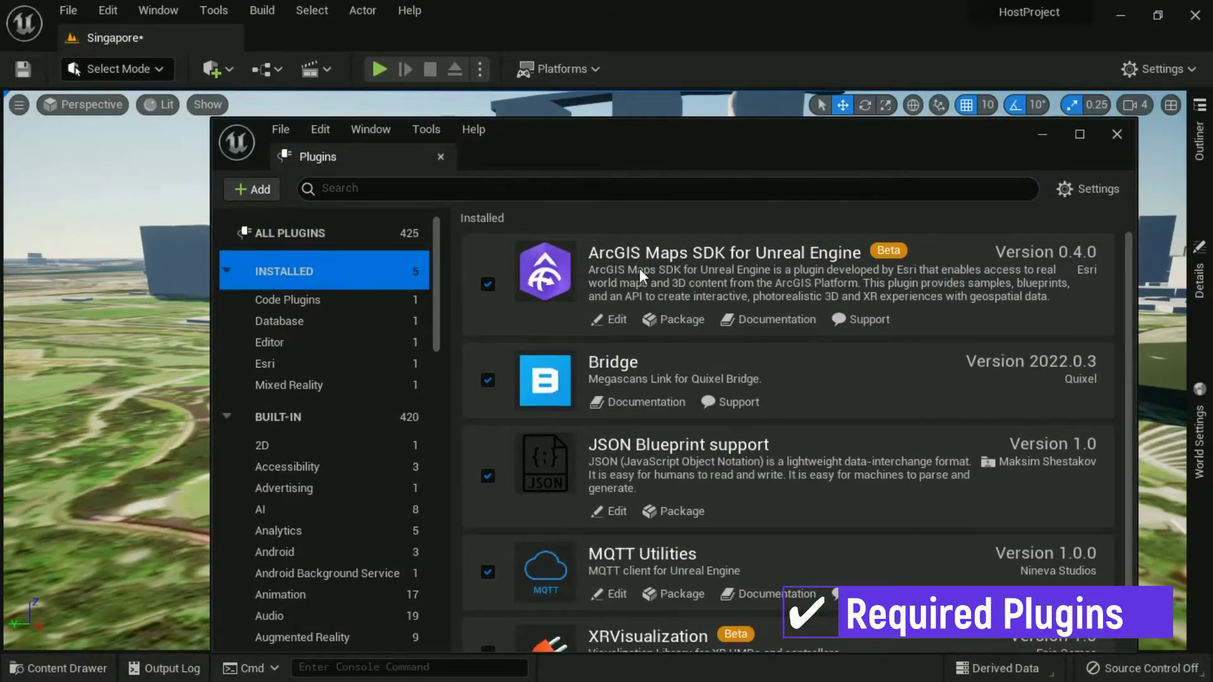
scroll(650, 442, down, 1)
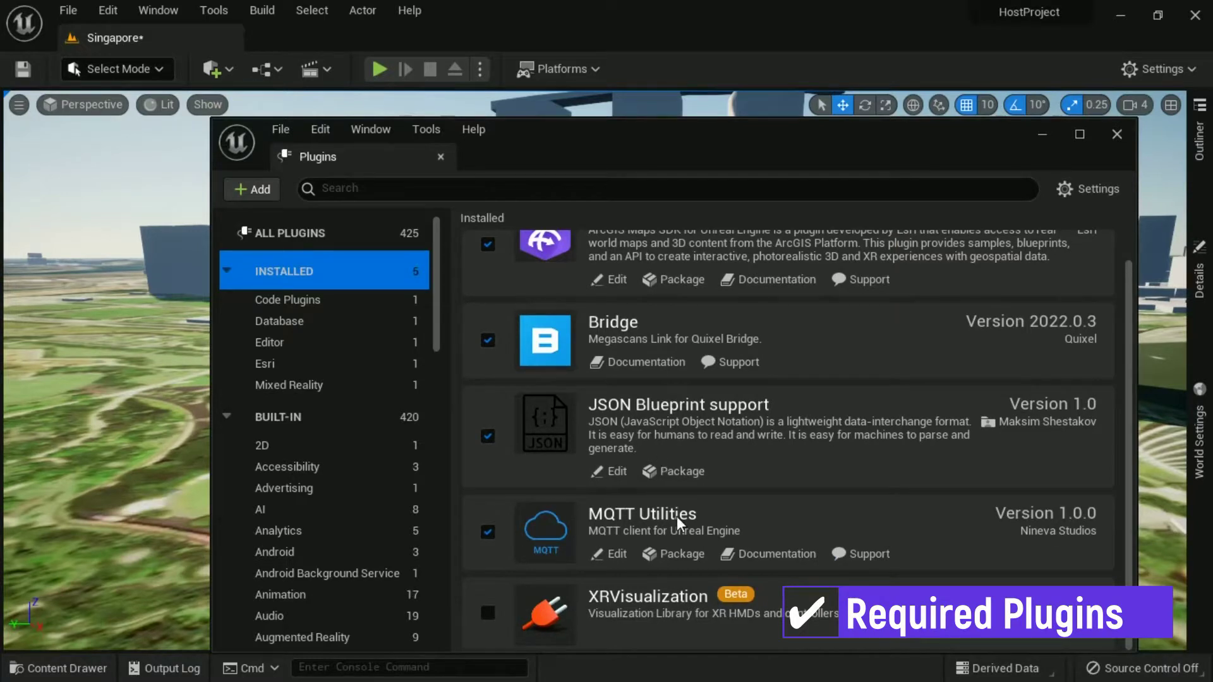
scroll(677, 517, up, 1)
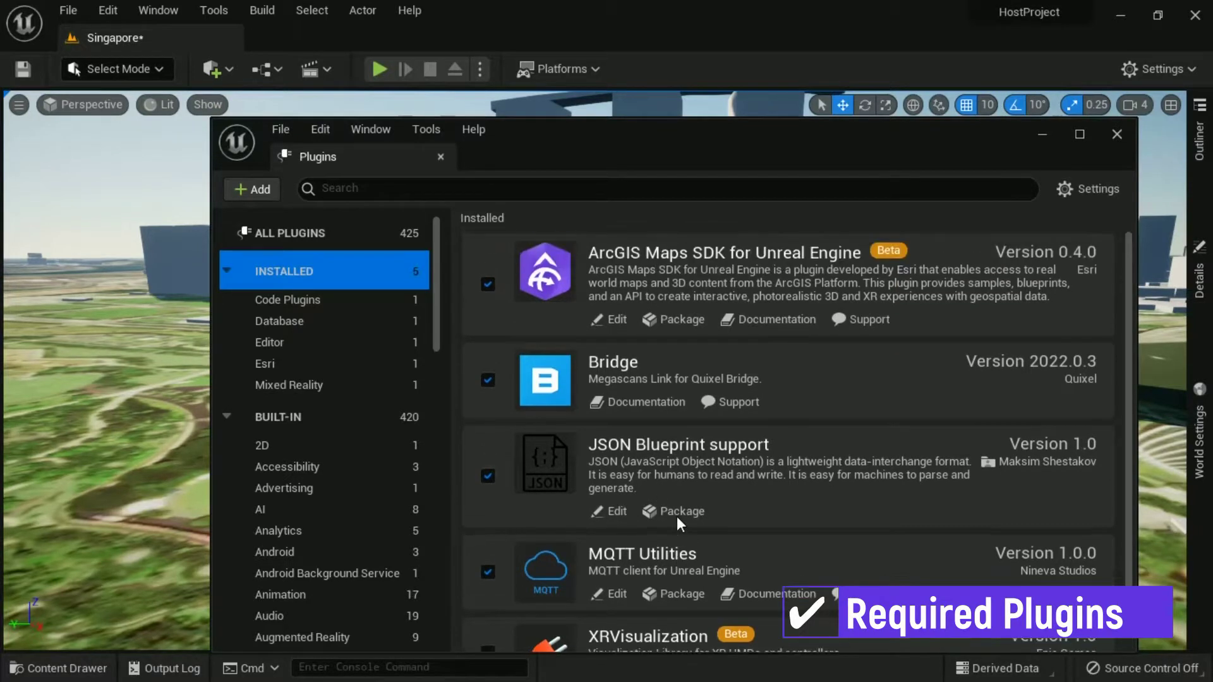
click(1118, 135)
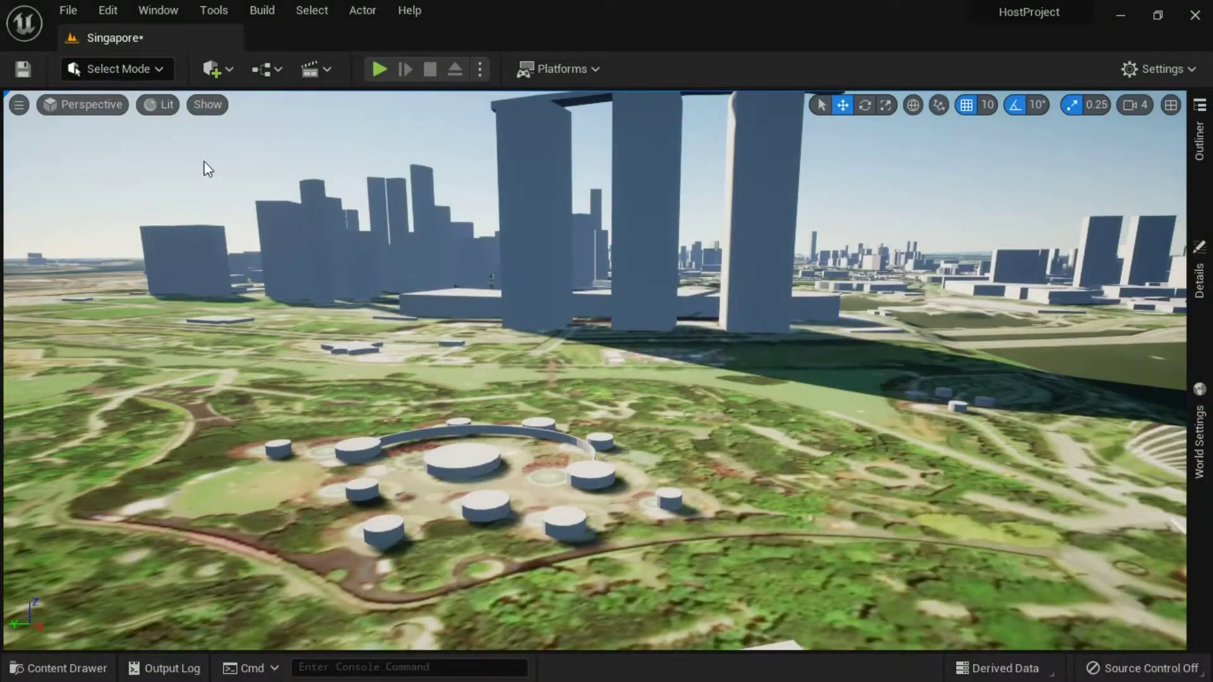
click(70, 671)
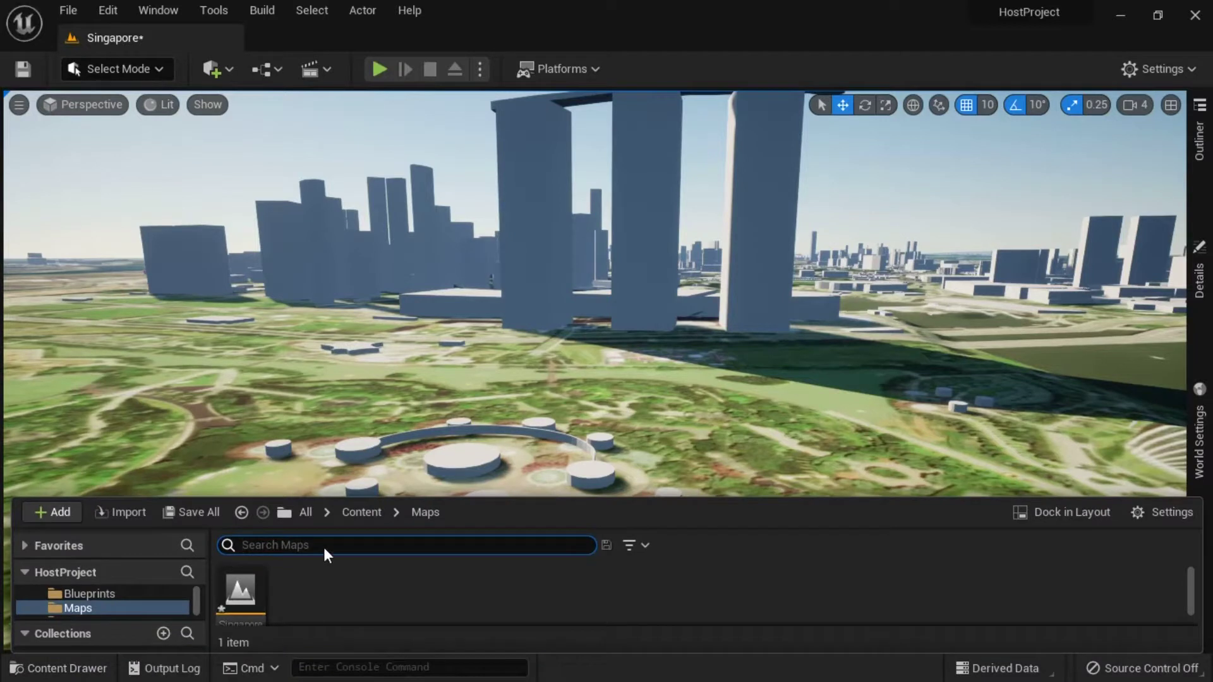
drag(334, 499, 341, 400)
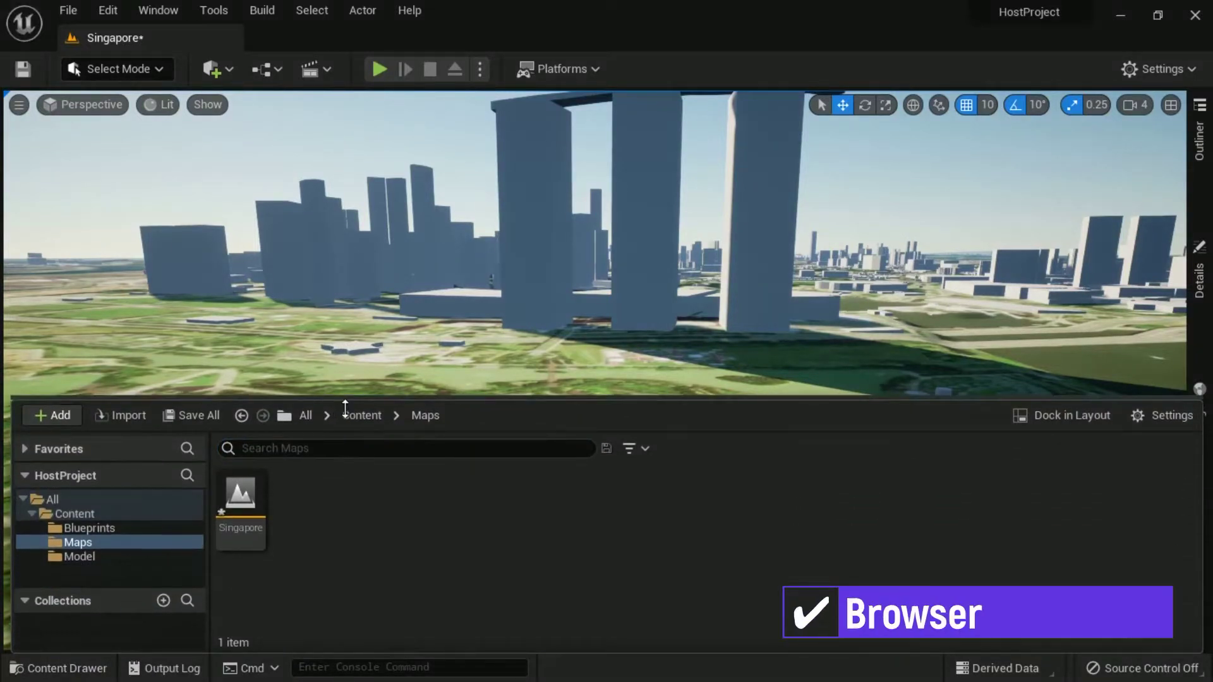
click(308, 419)
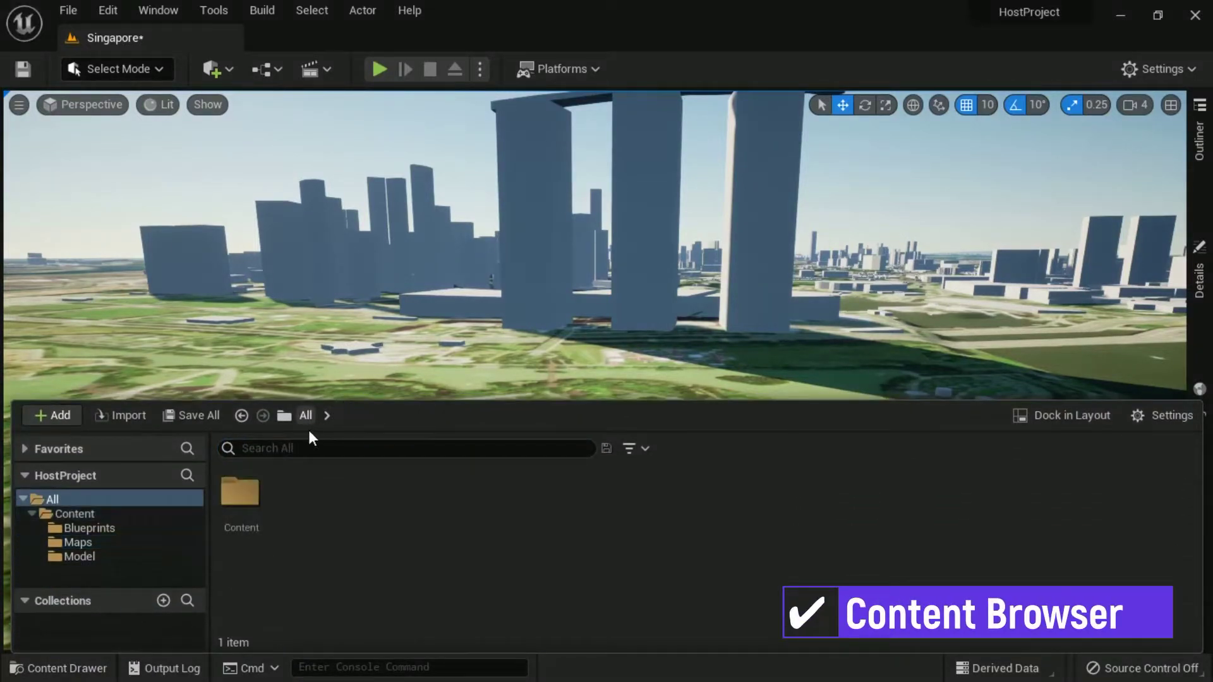
double_click(250, 486)
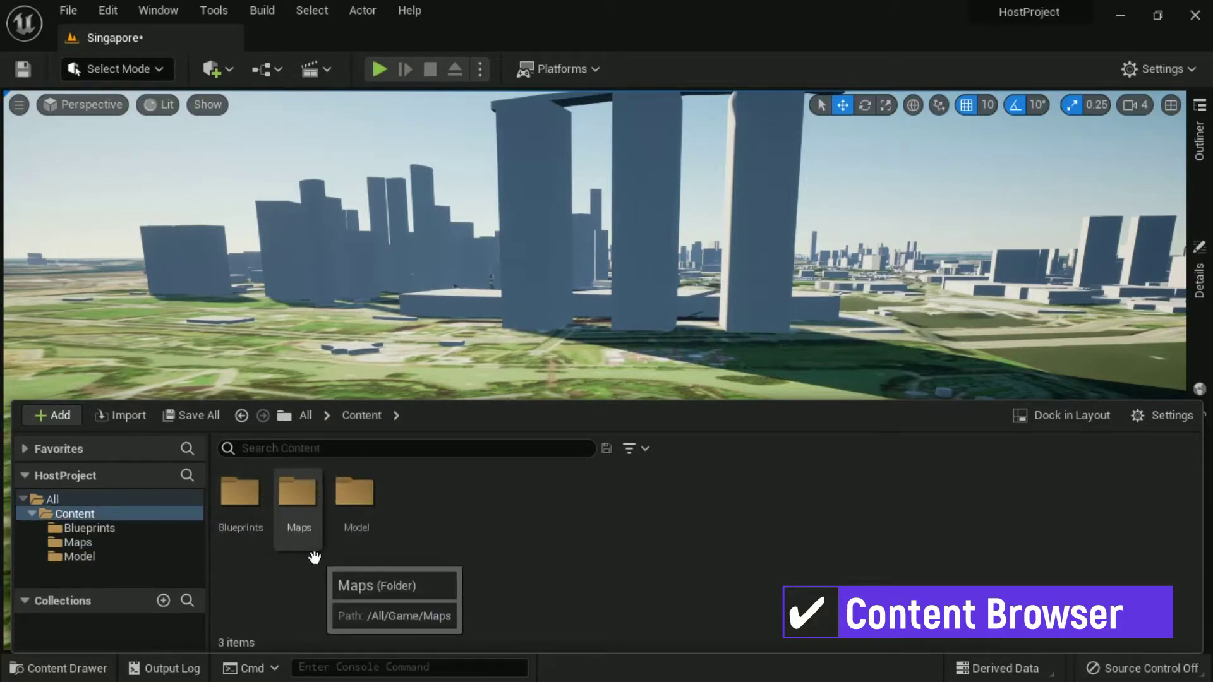
double_click(354, 496)
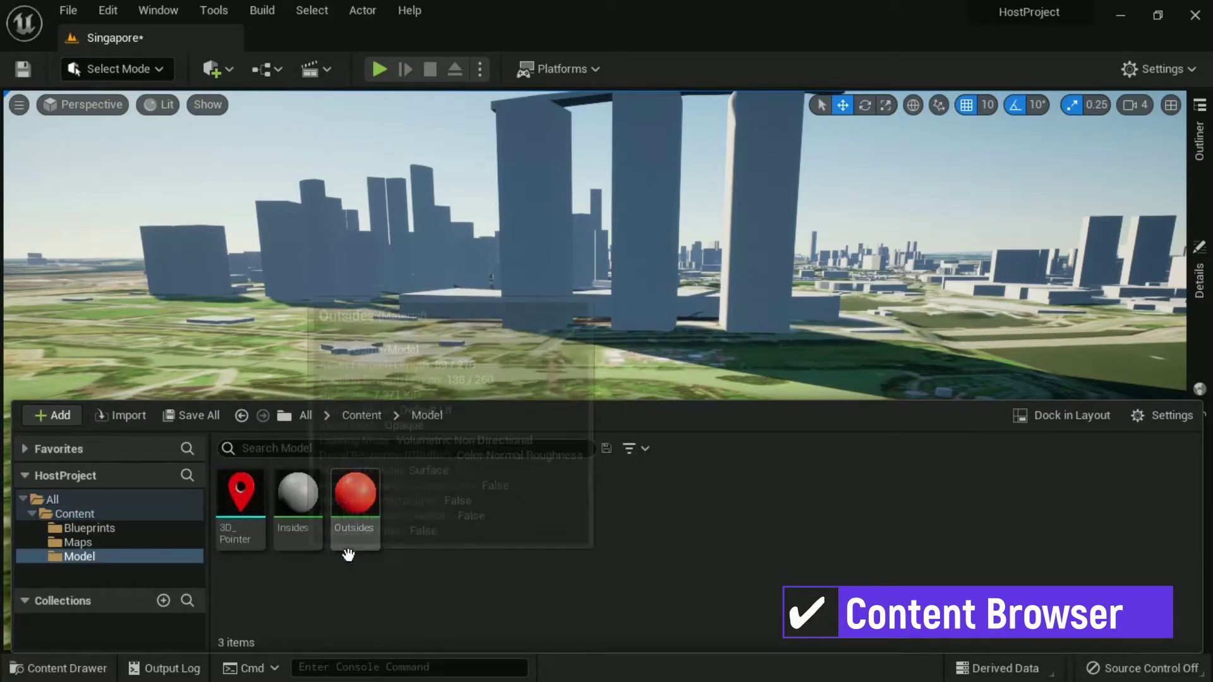
click(369, 415)
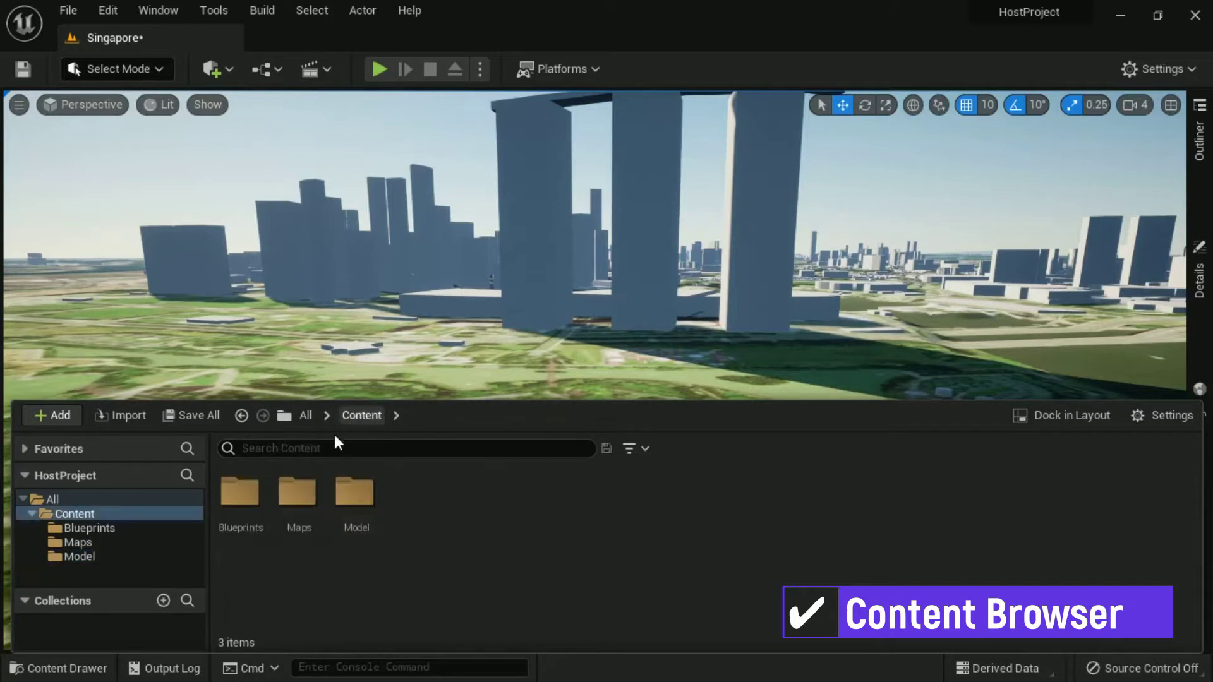
double_click(295, 490)
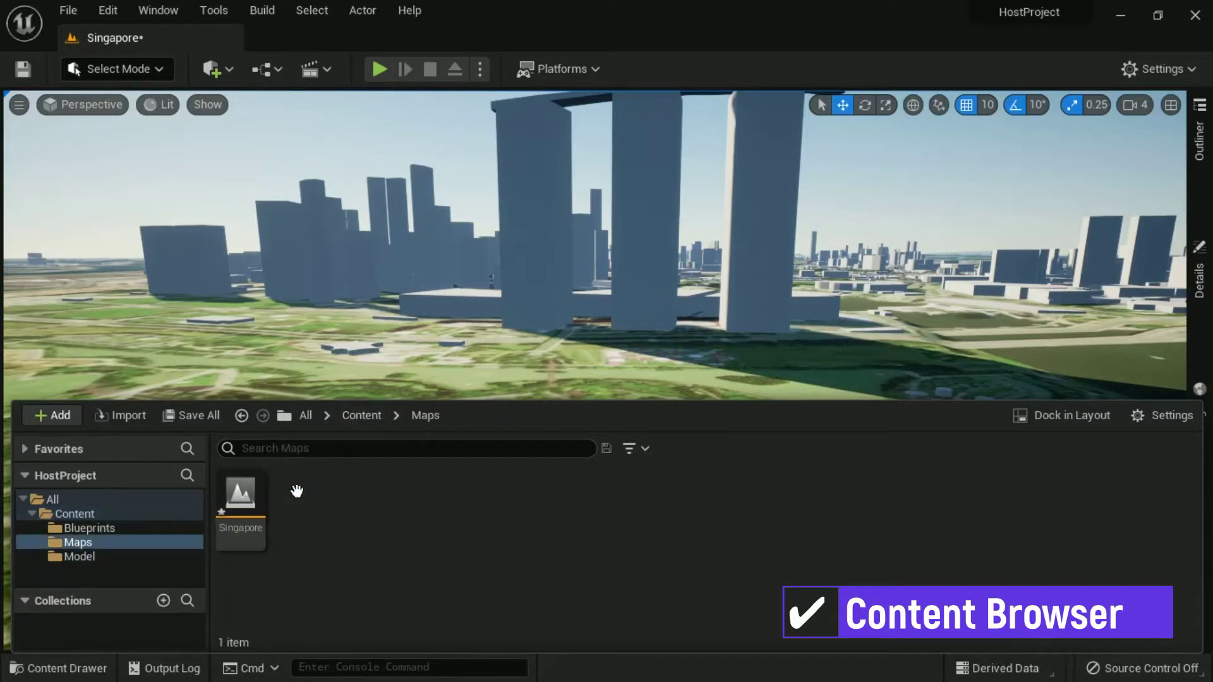
click(355, 416)
double_click(238, 490)
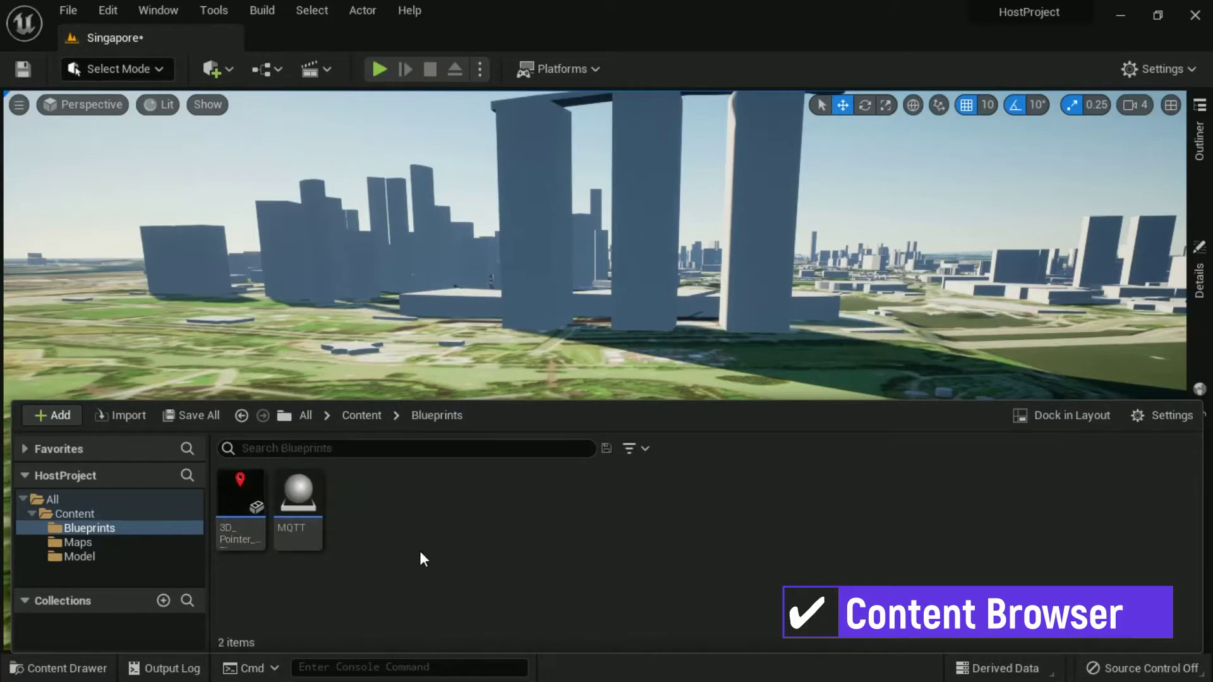
click(98, 670)
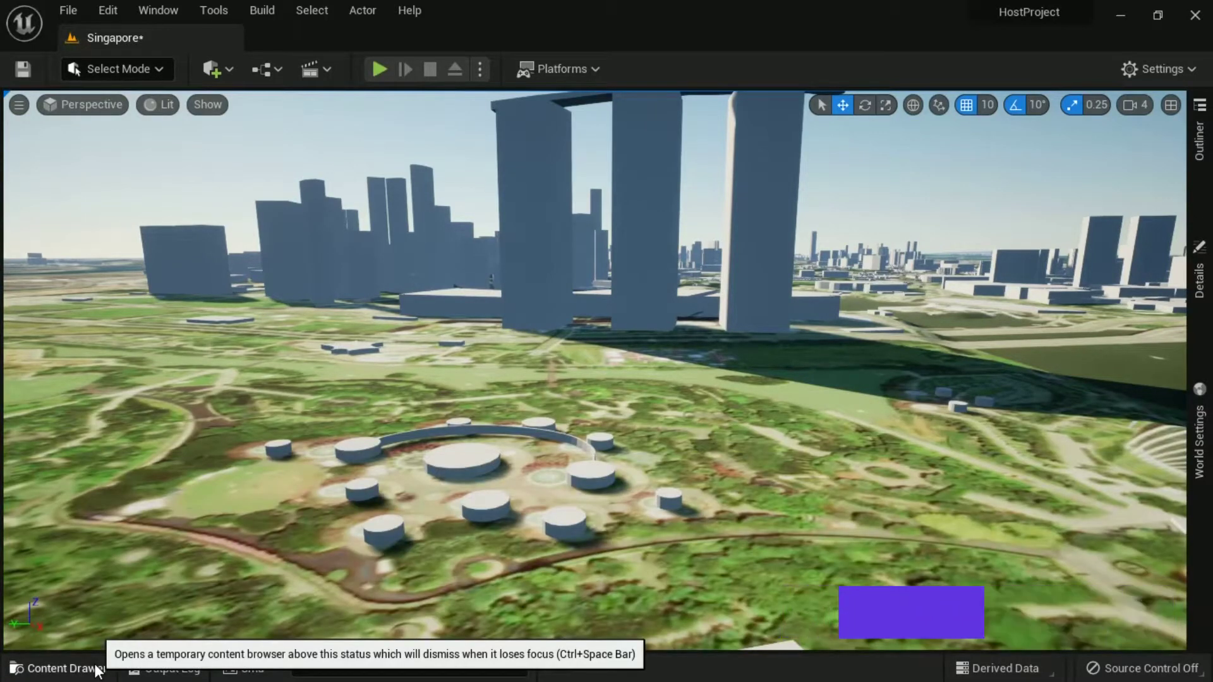
In ArcGIS Maps SDK mode, review the map, basemap, elevation, layers and camera settings, then close the panel
click(159, 70)
click(152, 227)
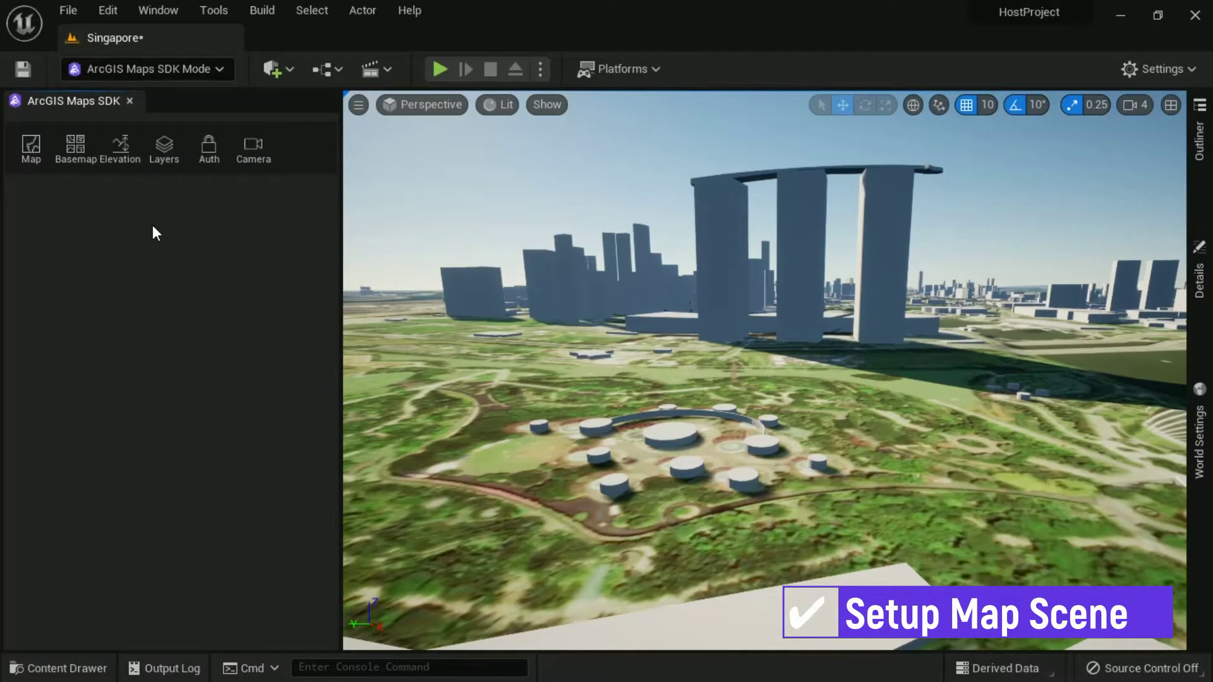
click(32, 147)
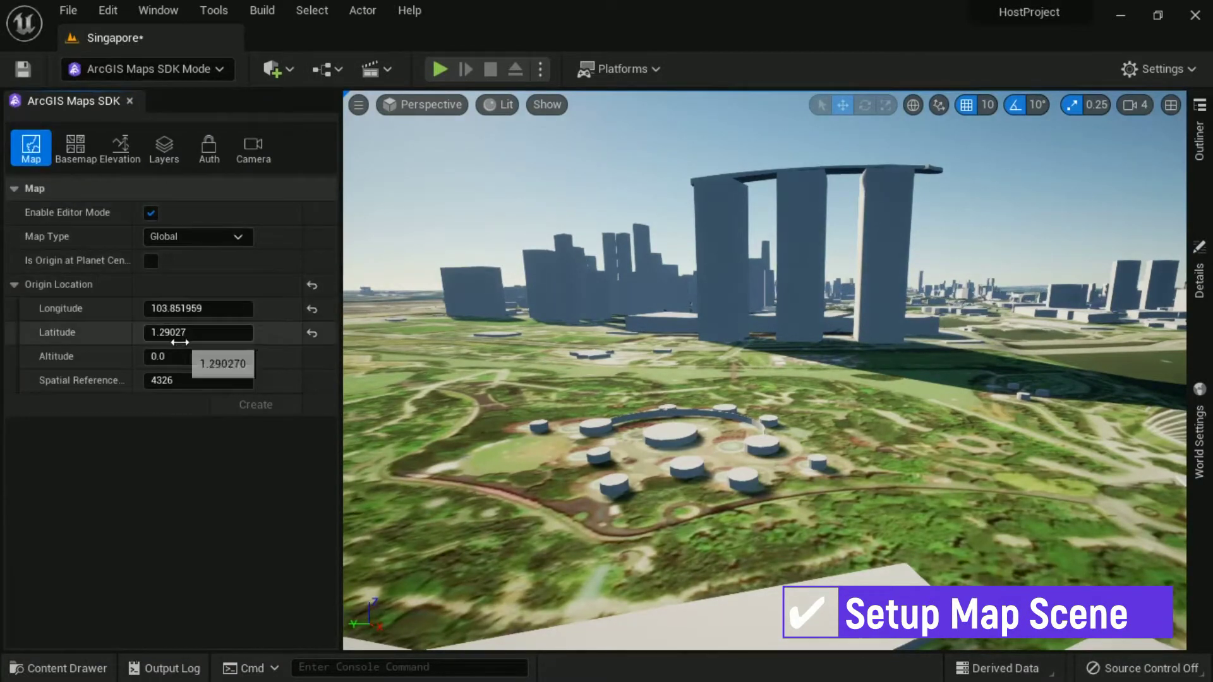
click(69, 147)
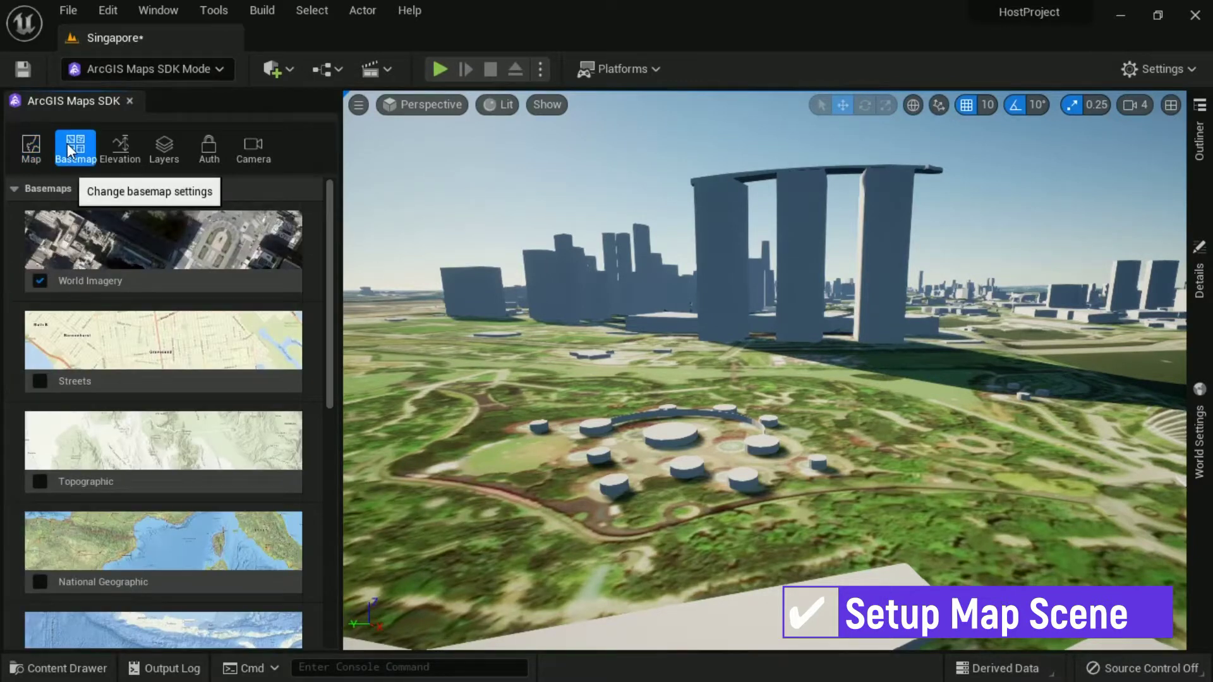
click(124, 146)
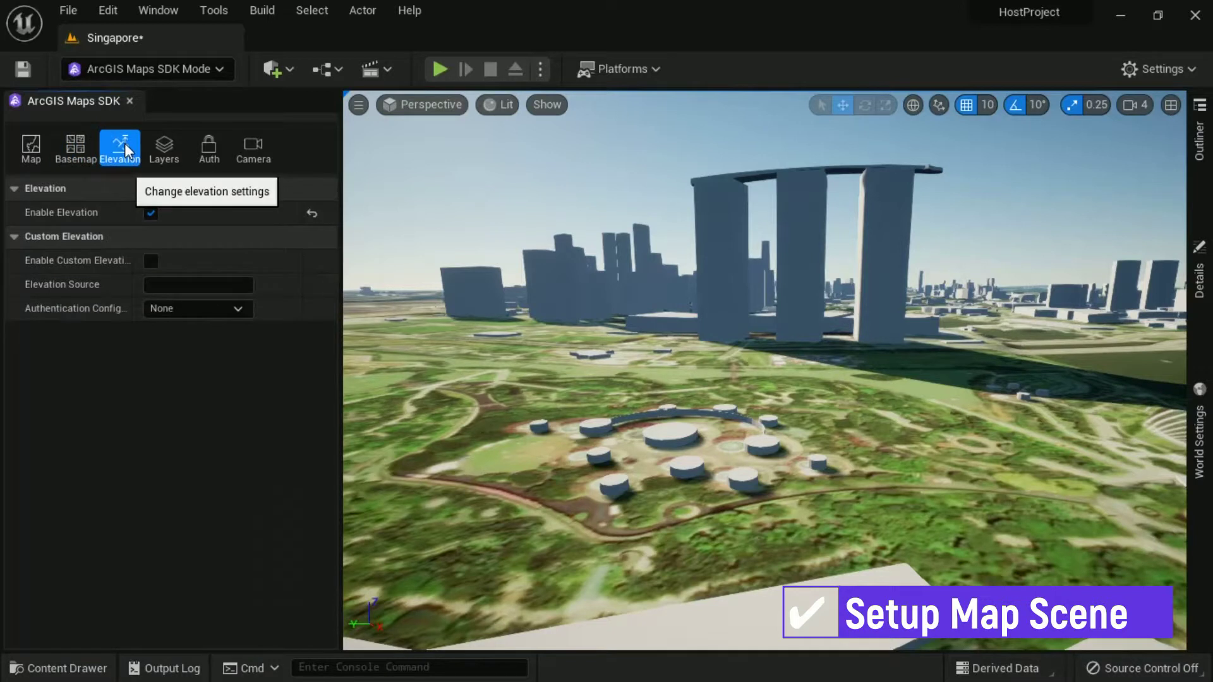
click(164, 148)
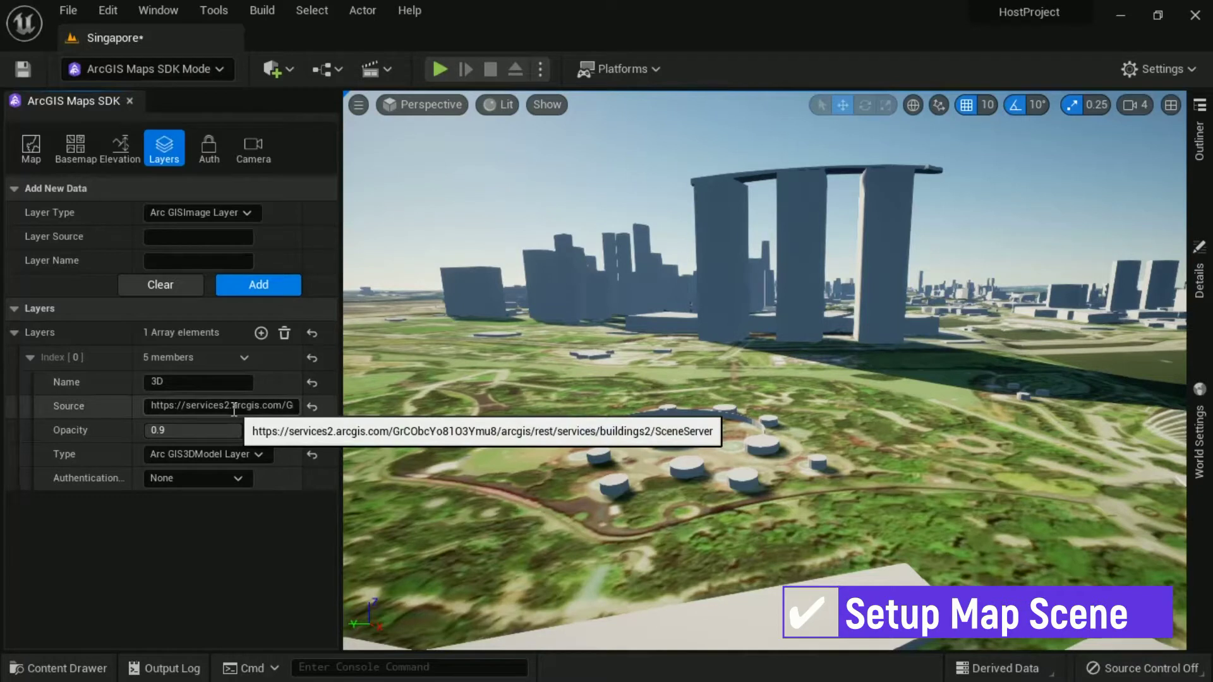
click(262, 156)
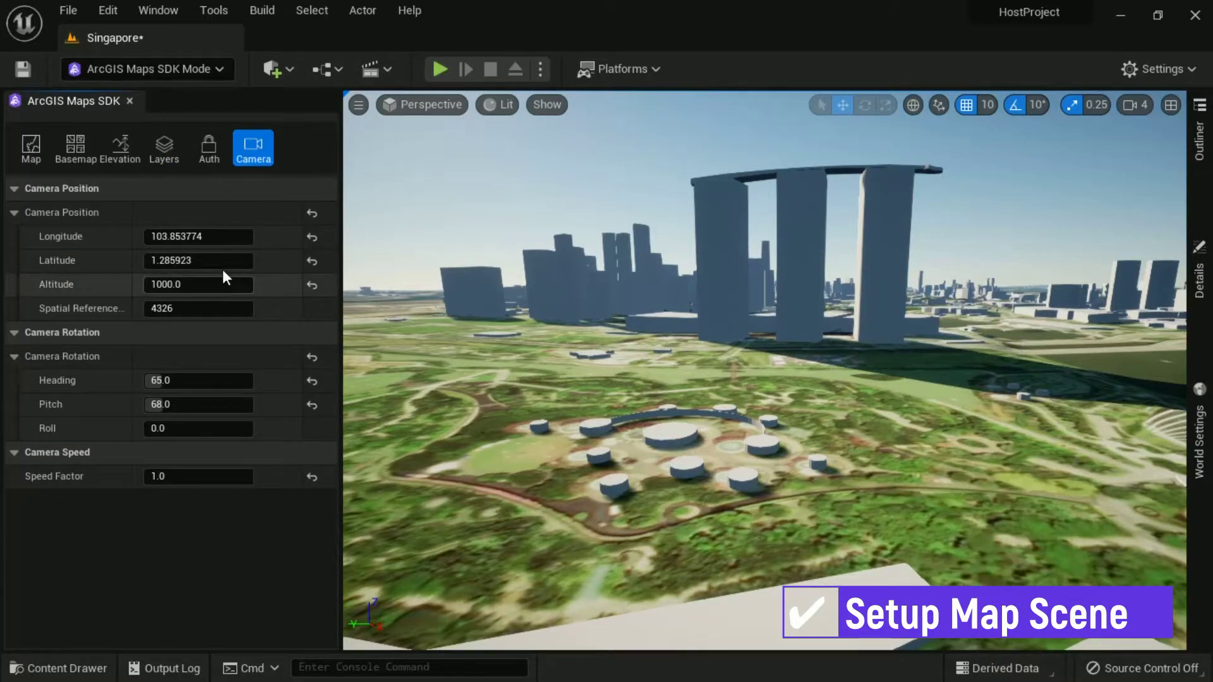
click(130, 101)
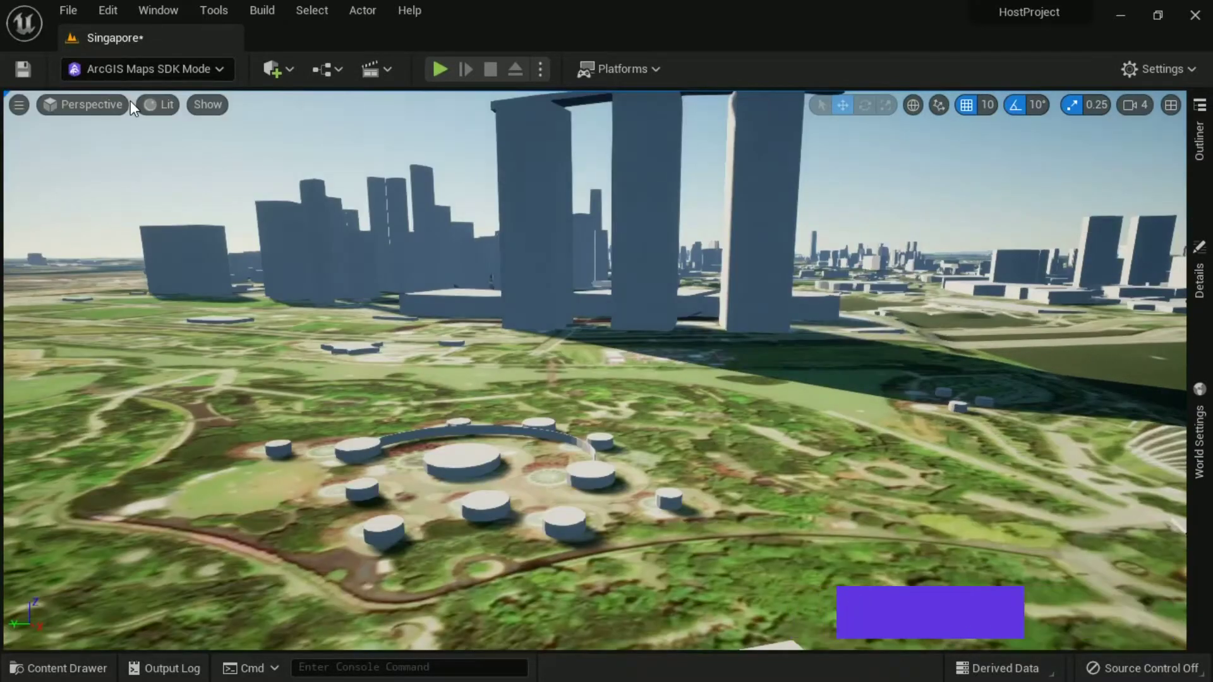
Select DirectionalLight in the Outliner and scroll through its light settings in Details
click(1199, 141)
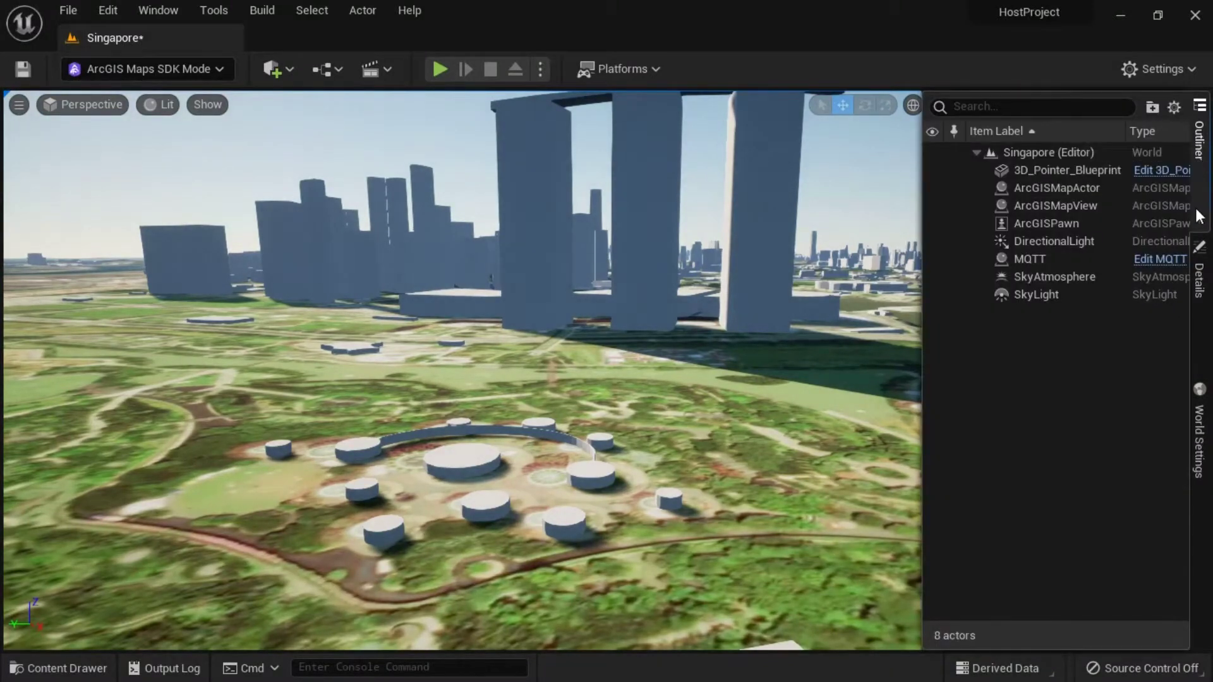
click(1046, 243)
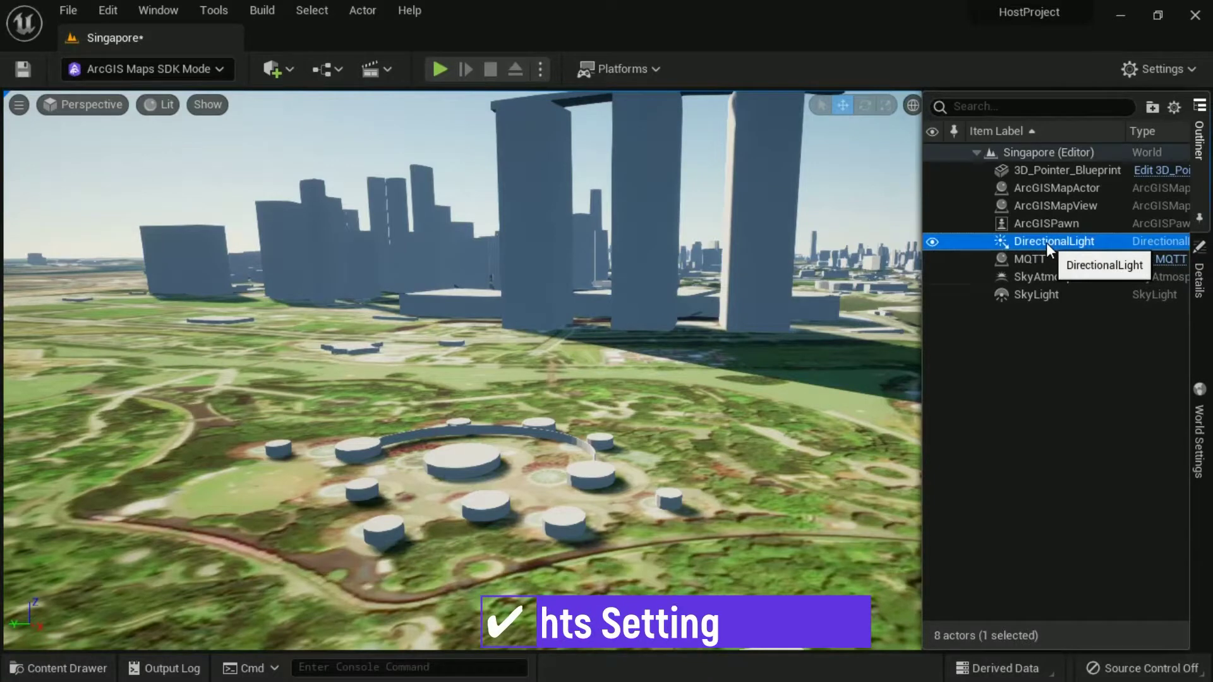
click(1198, 278)
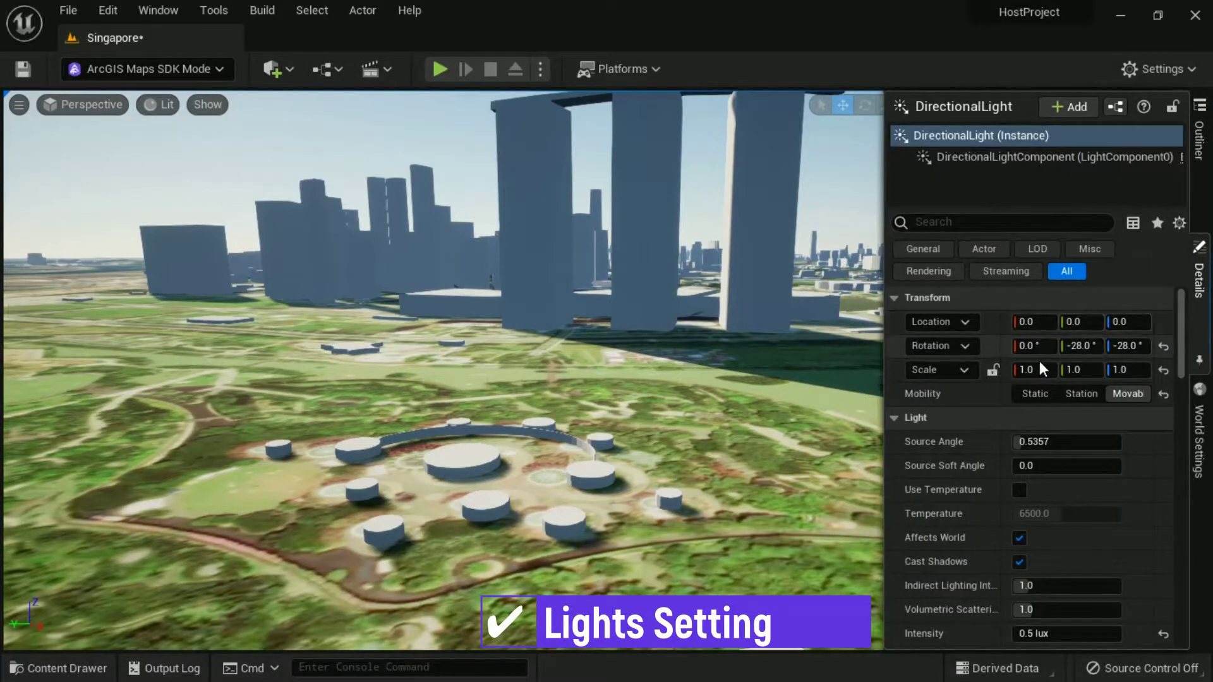
scroll(1049, 493, down, 3)
scroll(1098, 545, down, 15)
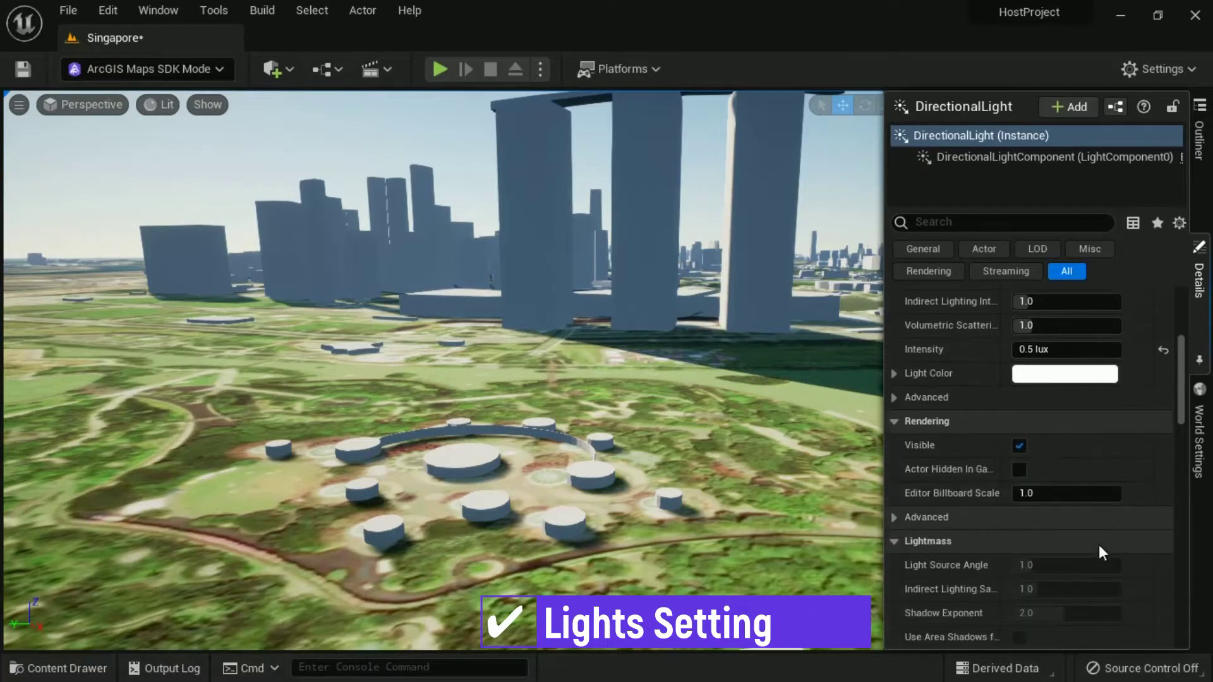
scroll(1098, 542, down, 12)
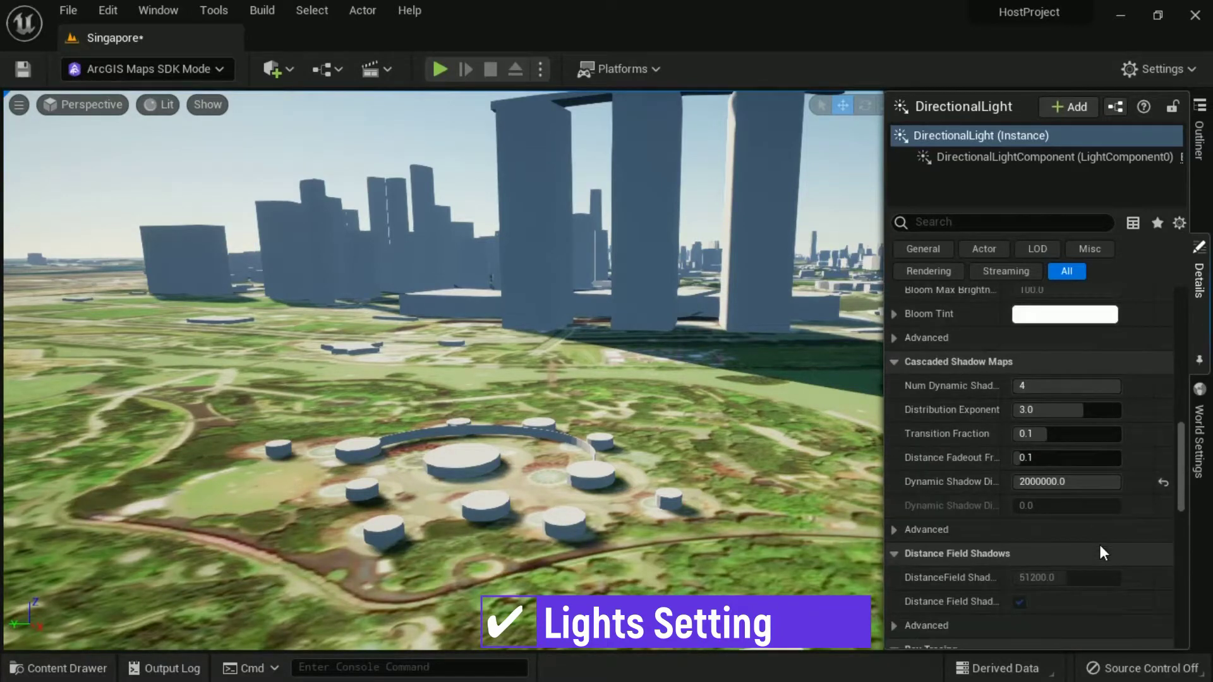
scroll(1102, 547, down, 12)
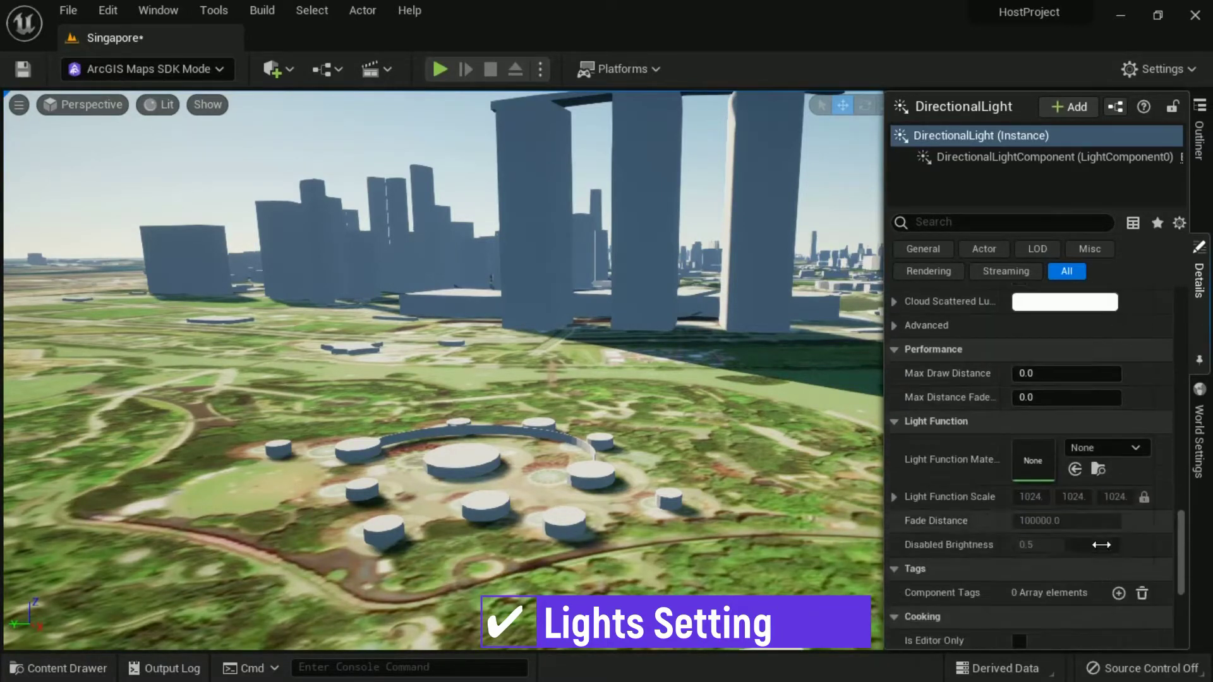
Review SkyAtmosphere's details: ground radius 6378.137207 and atmosphere height 60.0
click(1198, 139)
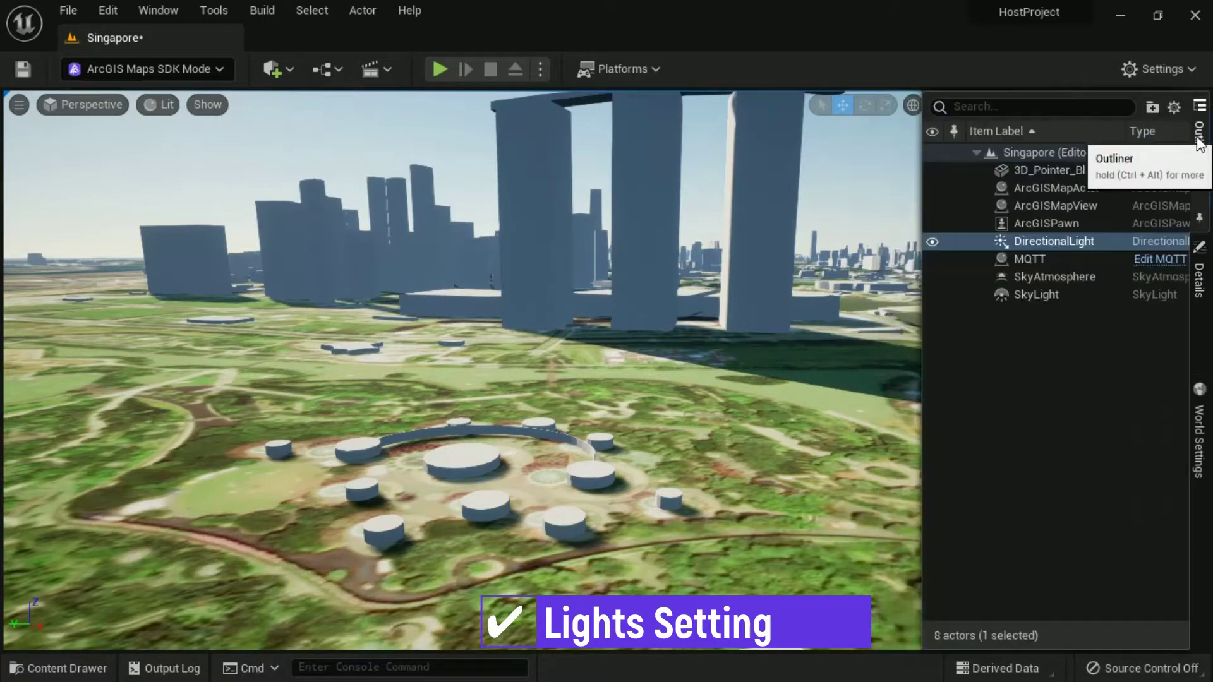
click(1048, 277)
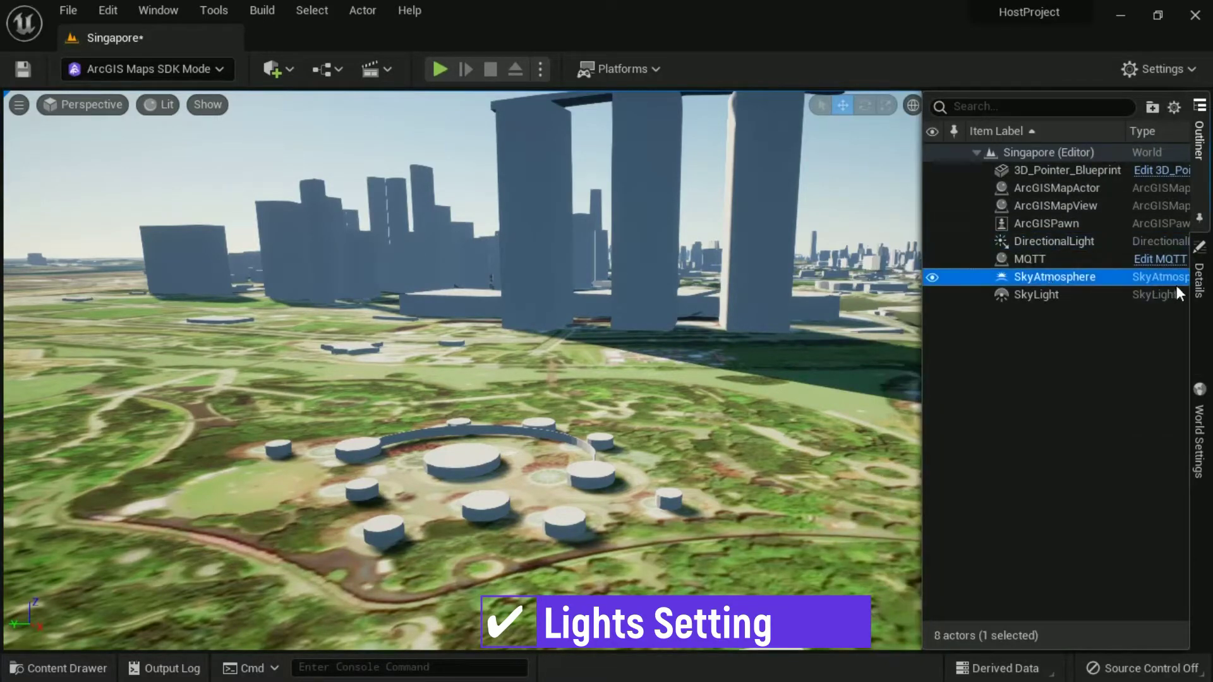
click(1198, 273)
scroll(1033, 477, up, 6)
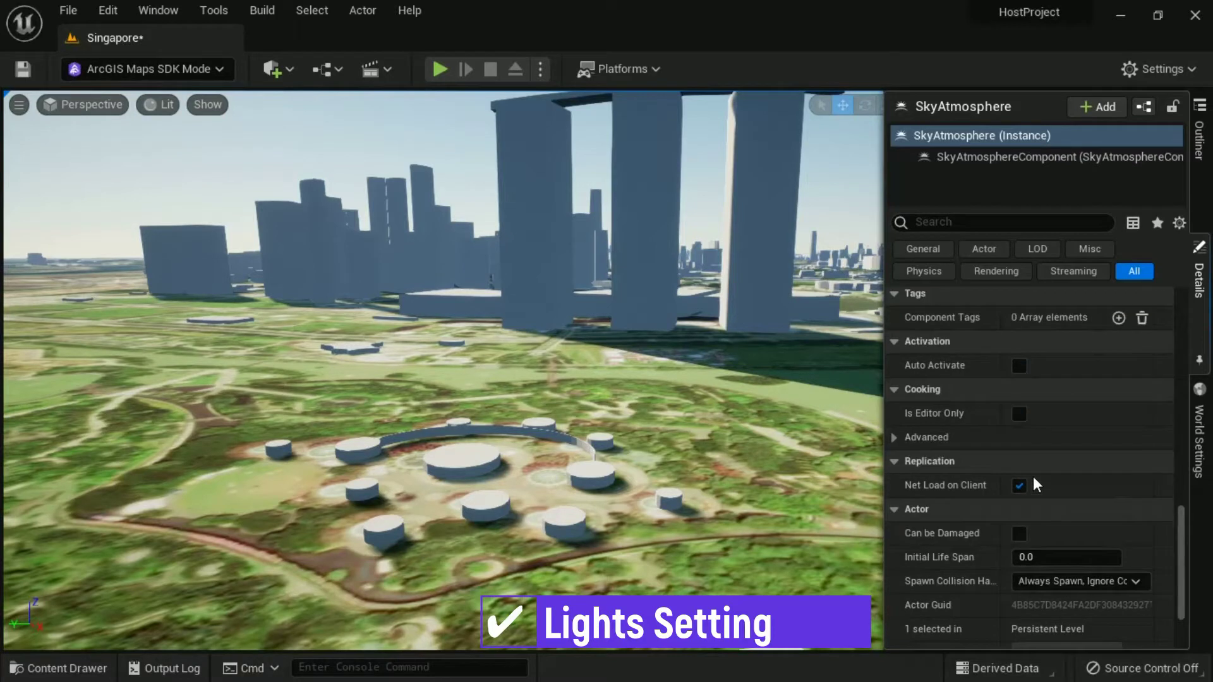
scroll(1046, 473, up, 8)
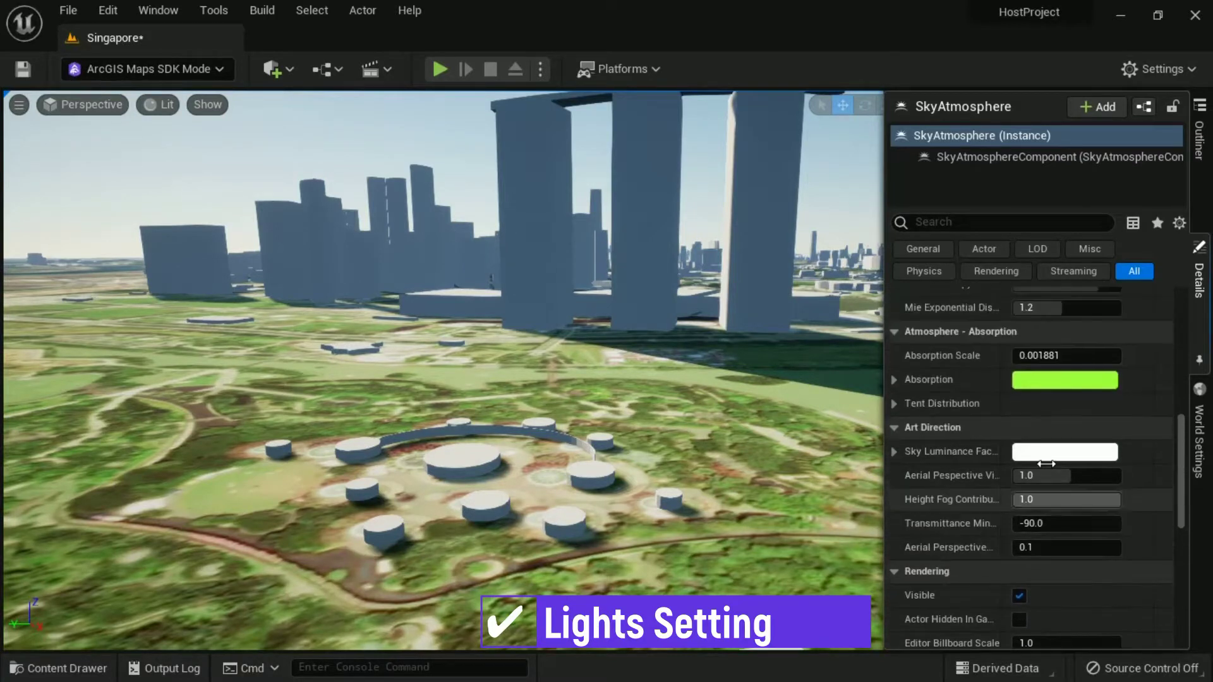
scroll(1040, 463, up, 6)
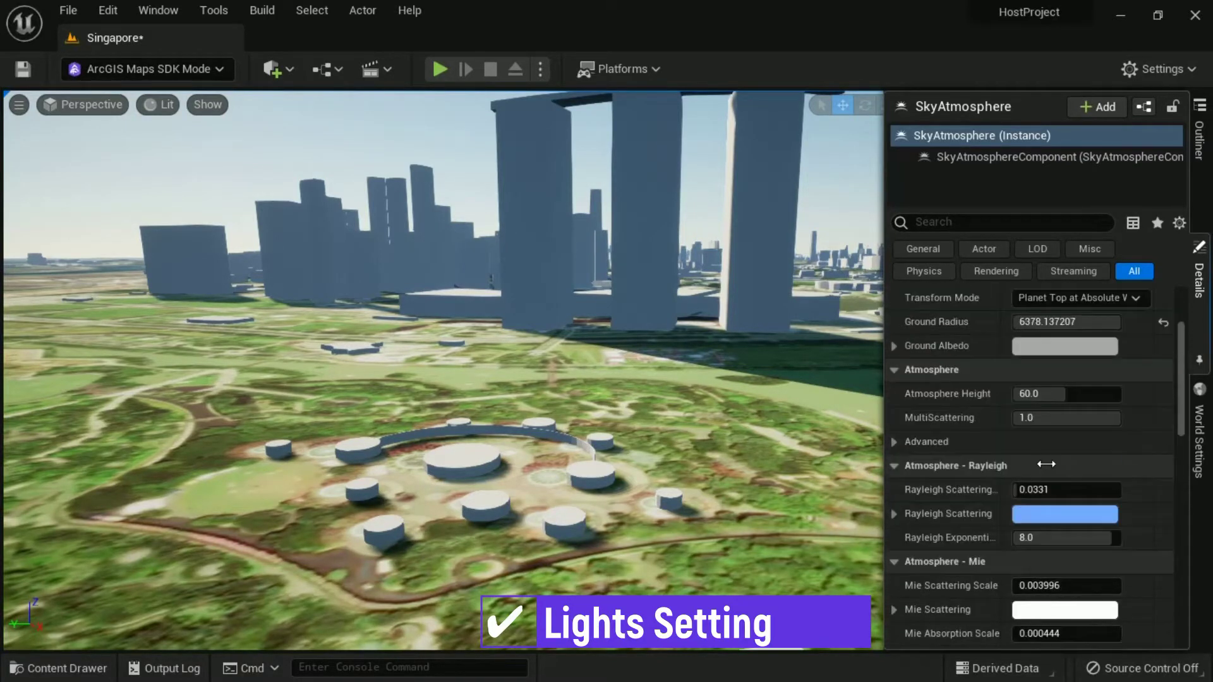
click(1192, 151)
Focus on SkyLight and review its real time capture and 128 cubemap resolution settings
click(1039, 293)
double_click(1040, 293)
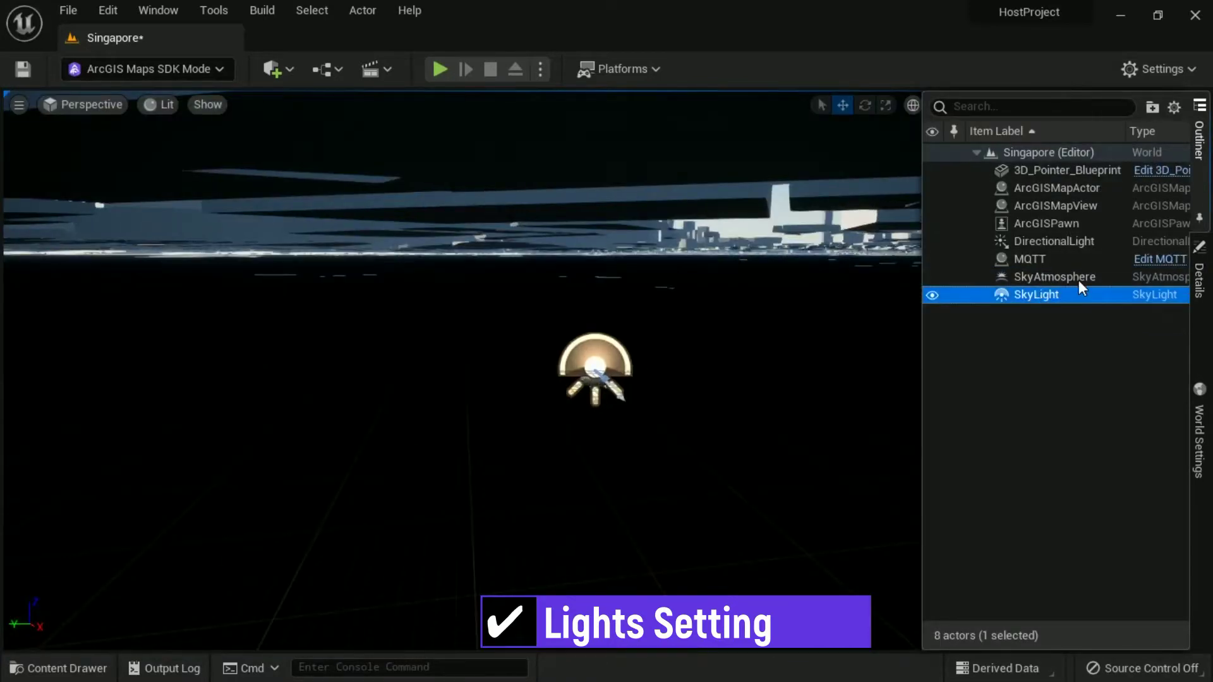
click(1197, 281)
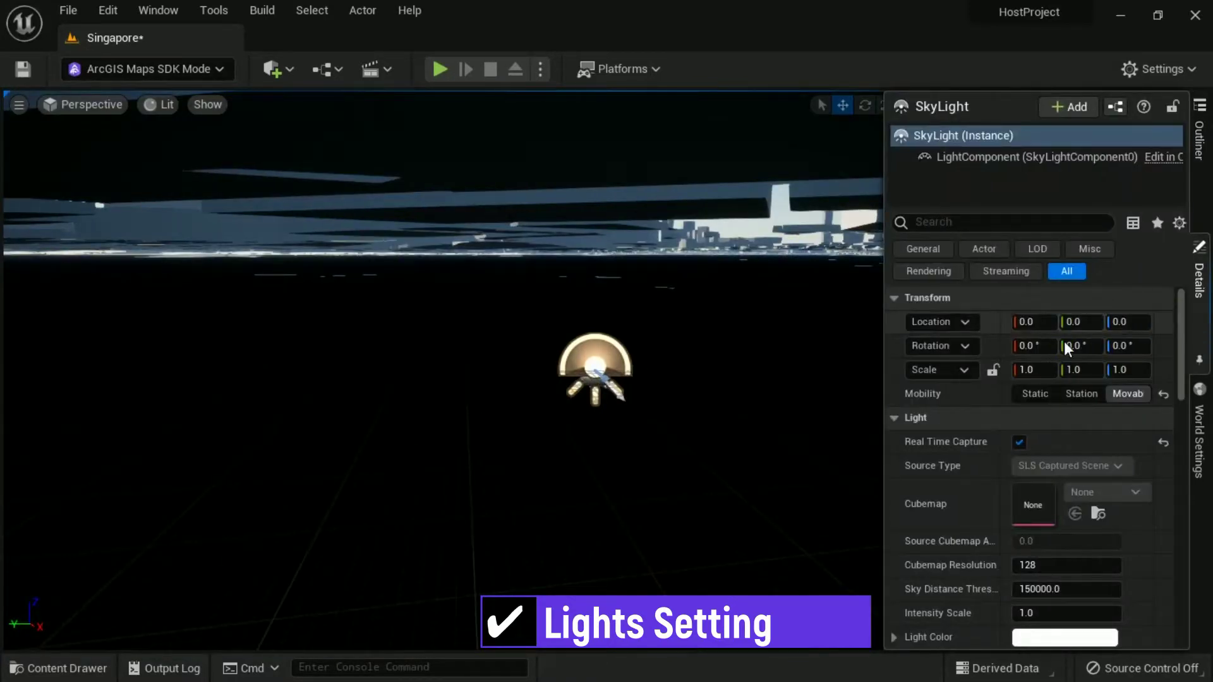
scroll(1032, 439, down, 5)
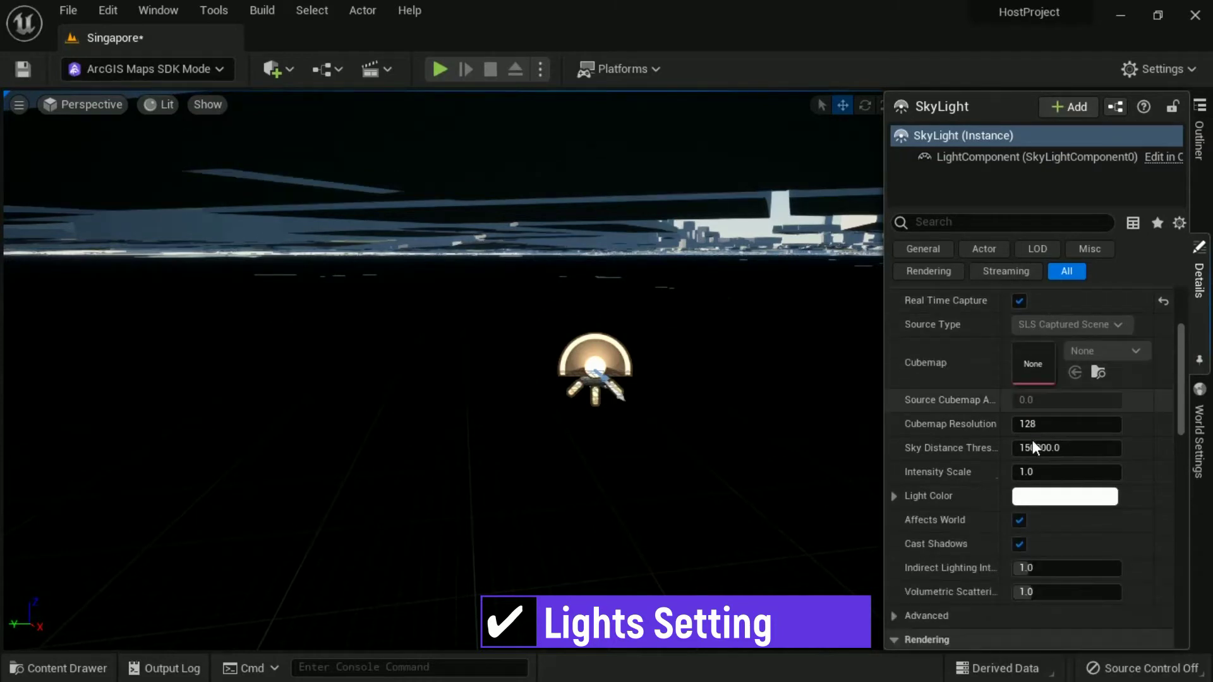
scroll(1034, 441, down, 8)
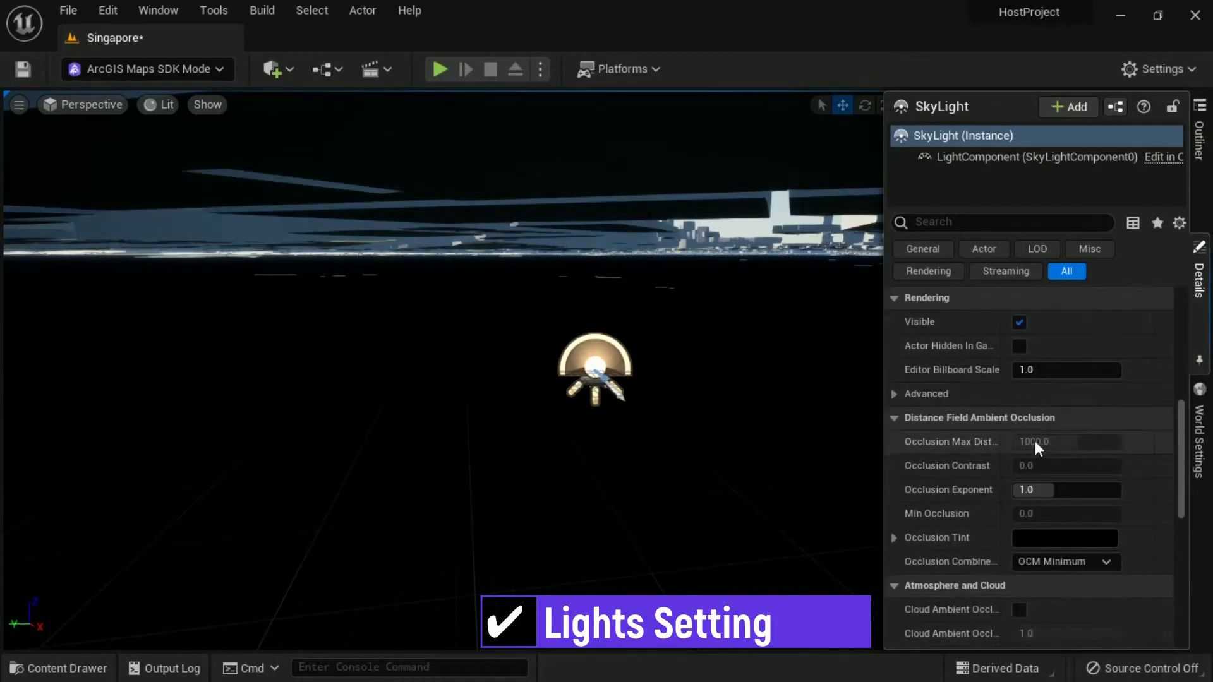
click(1197, 278)
click(1198, 139)
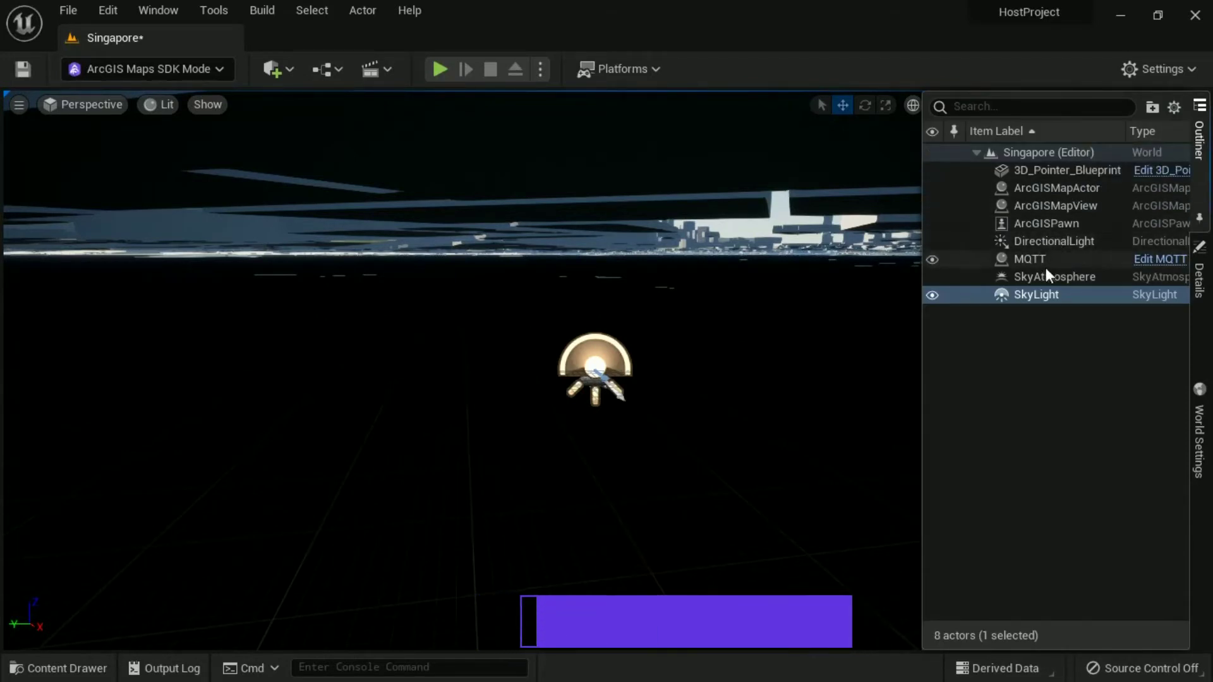
Focus the view on the red 3D_Pointer_Blueprint pin and select its Static Mesh Component
click(1053, 170)
key(f)
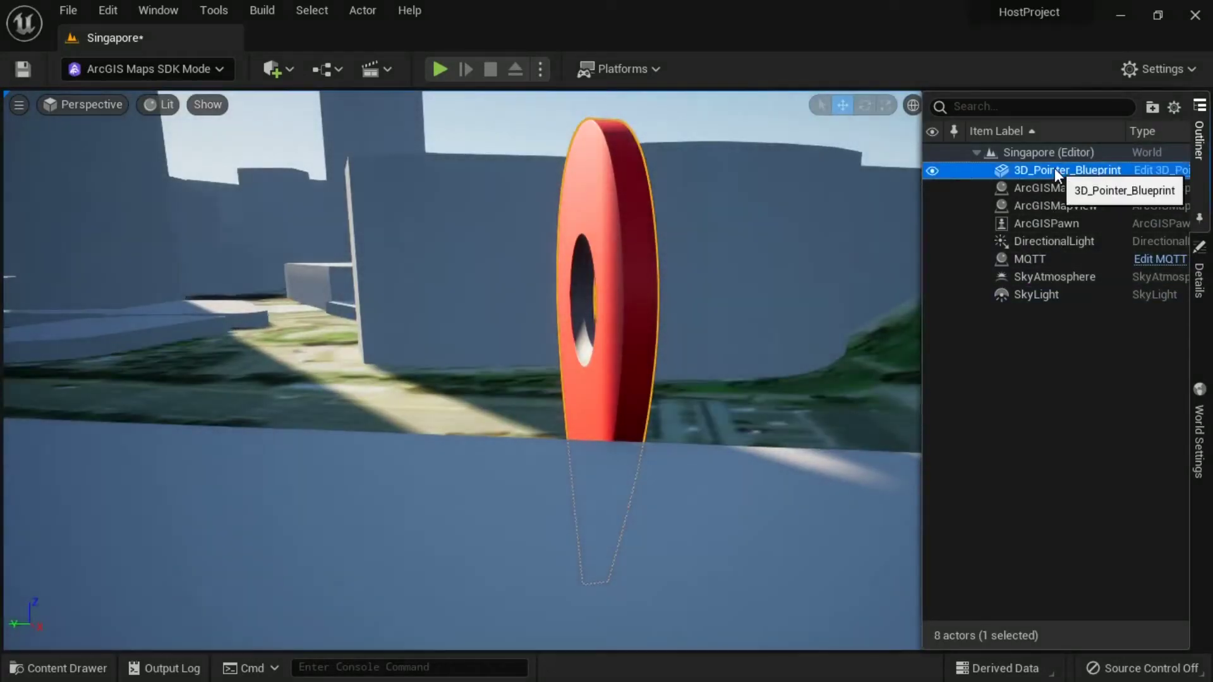
click(1199, 278)
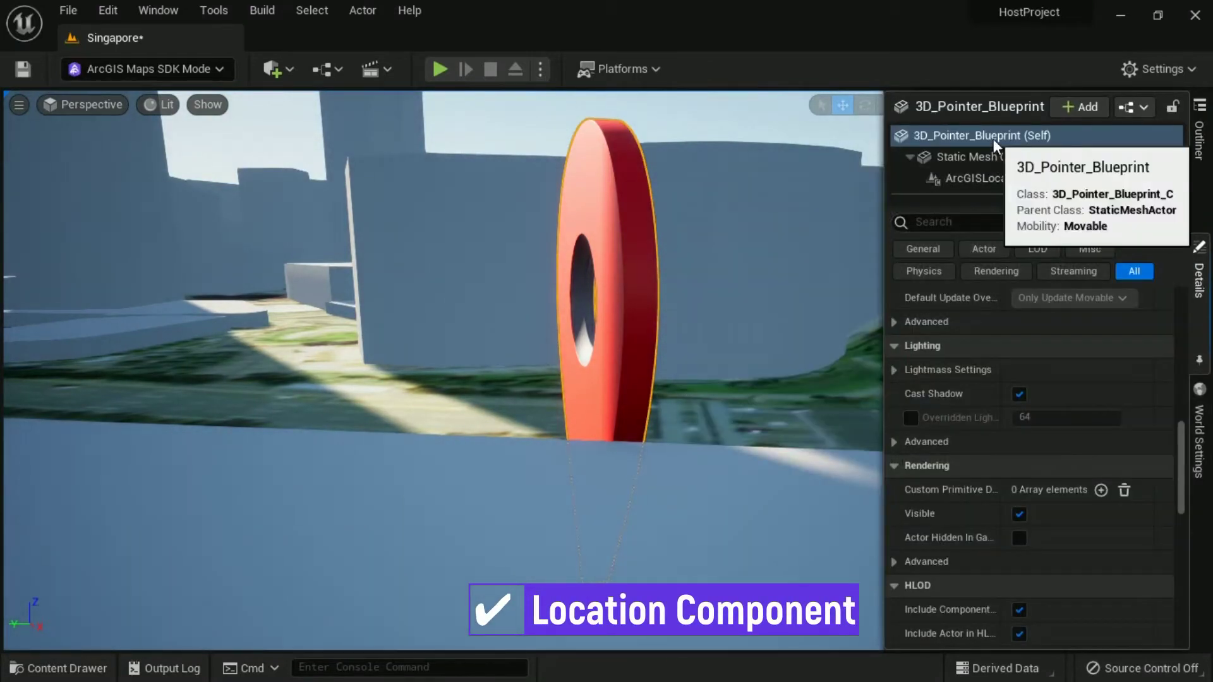
click(1004, 159)
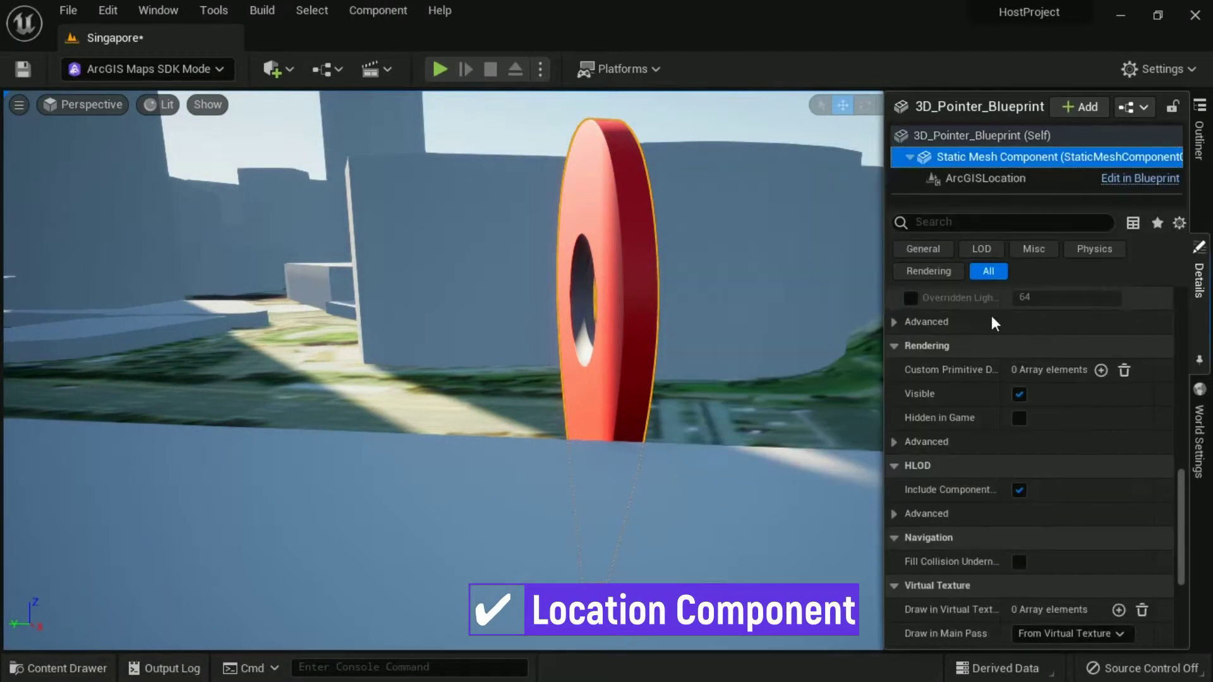
Add an ArcGISLocation component at longitude 103.853774, latitude 1.285923, altitude 7.0, and look down on the pin
click(1082, 107)
scroll(1051, 361, down, 3)
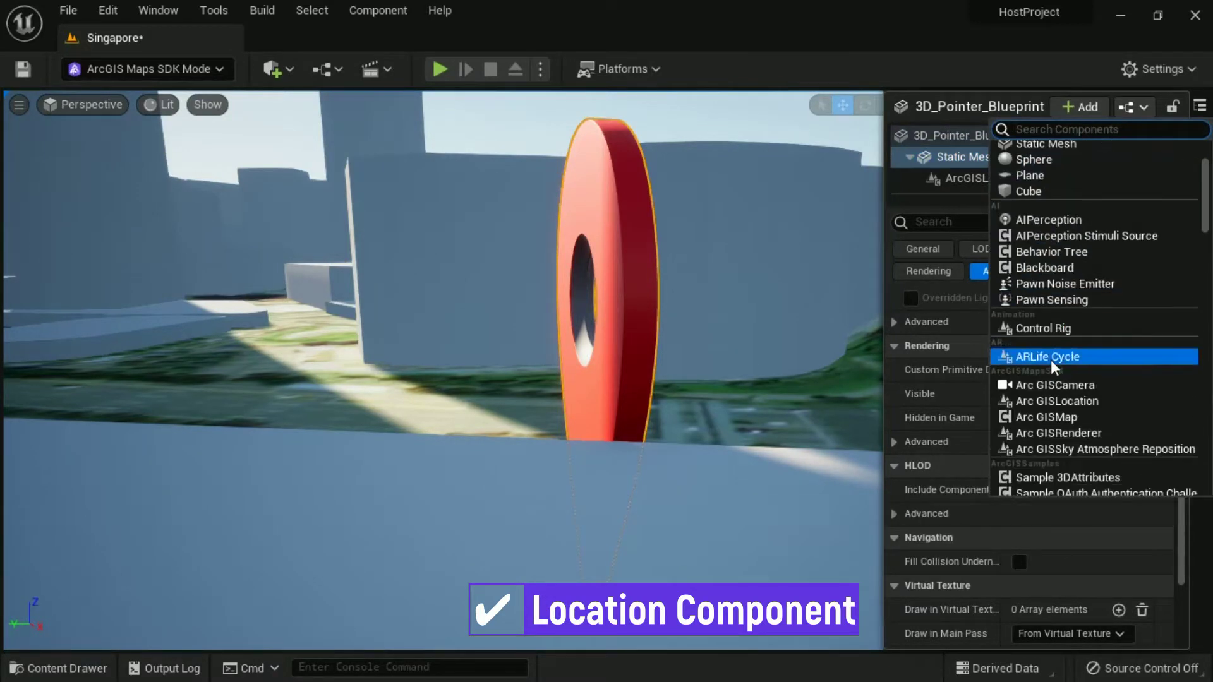
click(1051, 399)
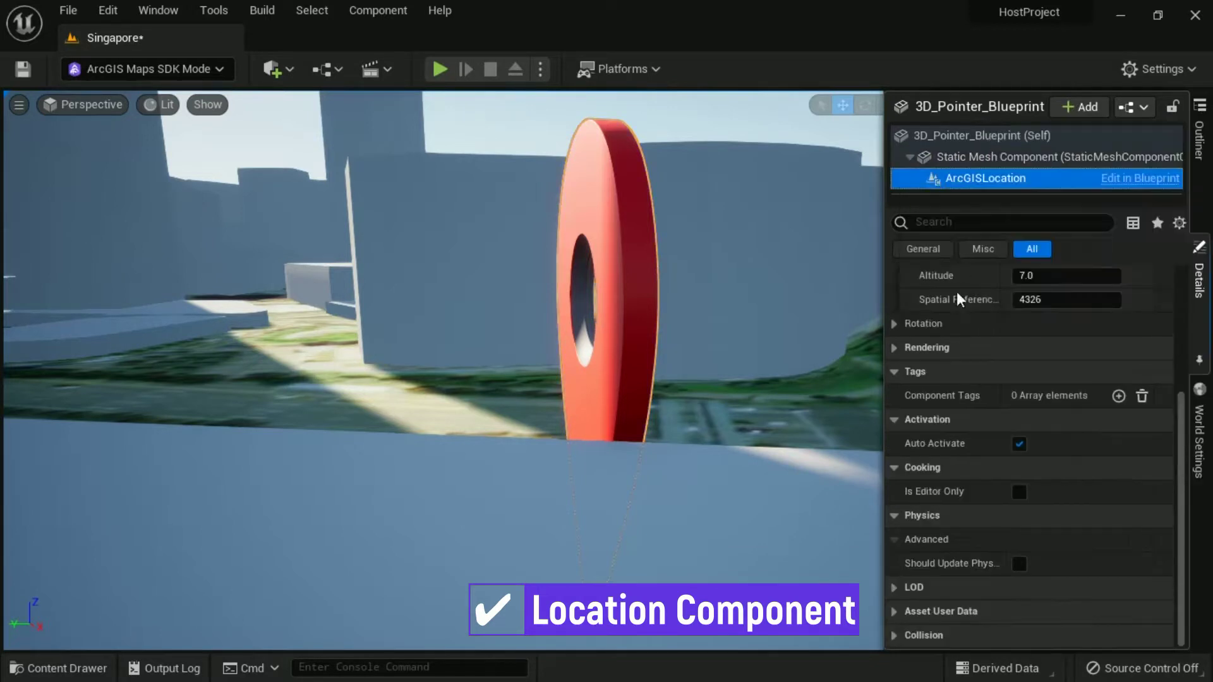
drag(1181, 434, 1180, 310)
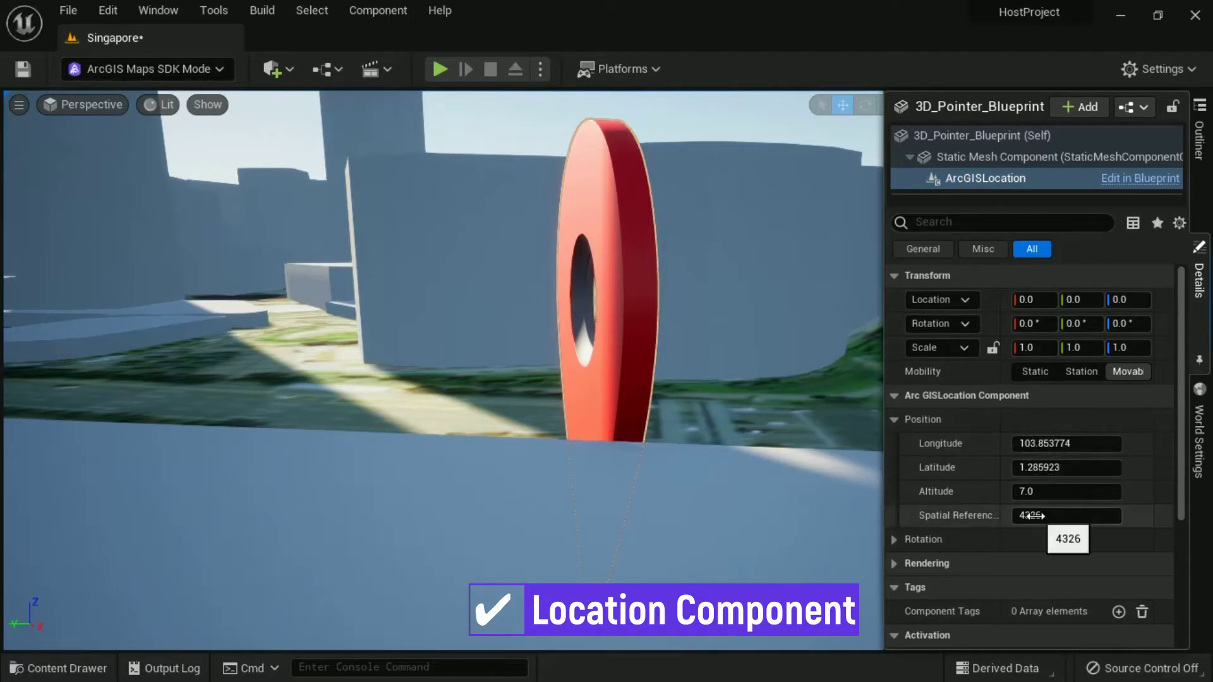
alt+drag(733, 392, 538, 329)
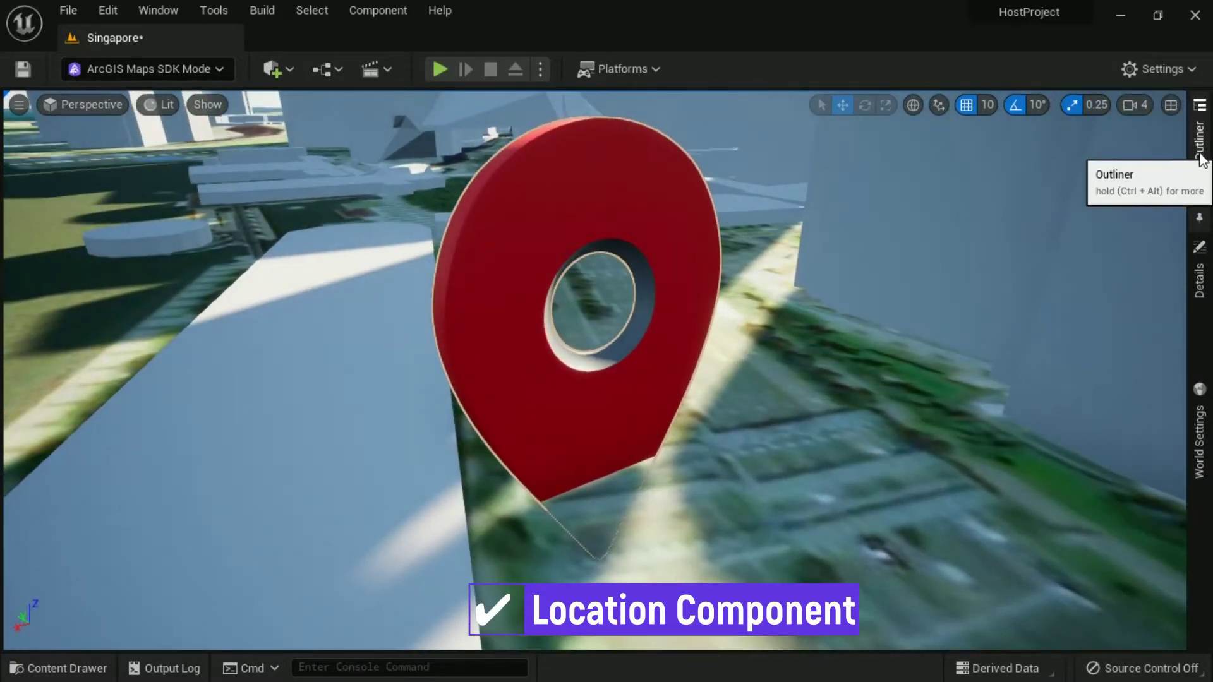
Raise the pointer's ArcGISLocation altitude through 10 and 15 to 17.0
mouse_move(1200, 289)
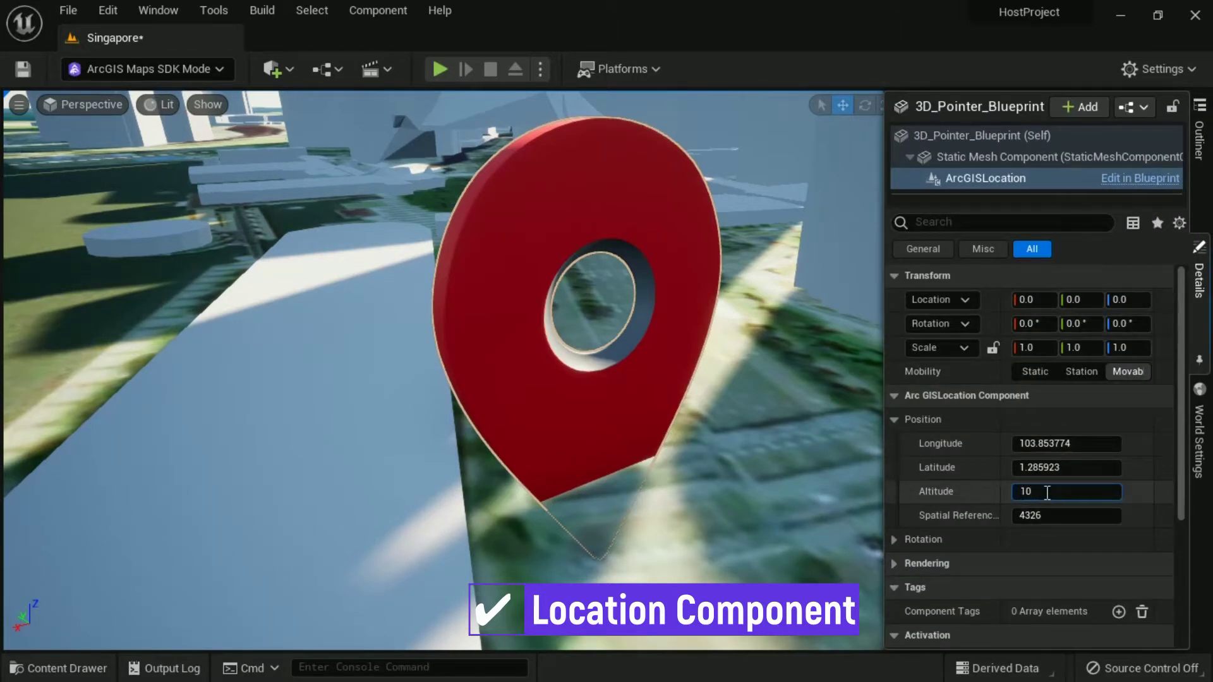
key(Return)
text(15)
key(Return)
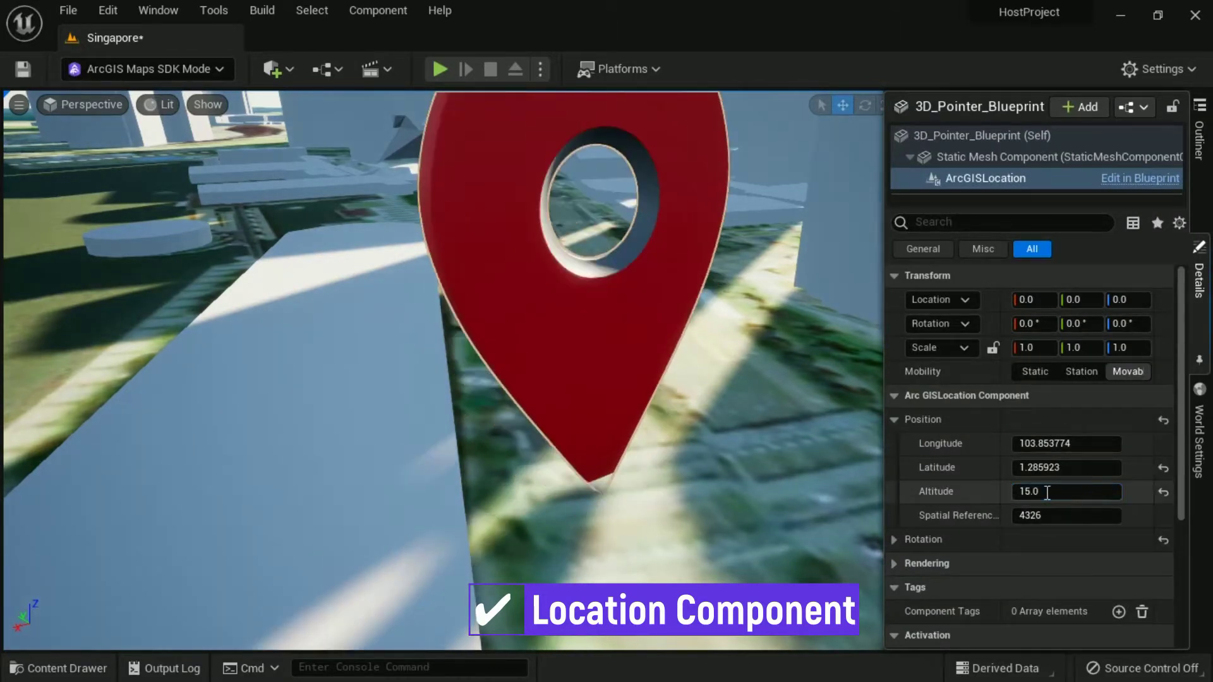
text(17)
key(Return)
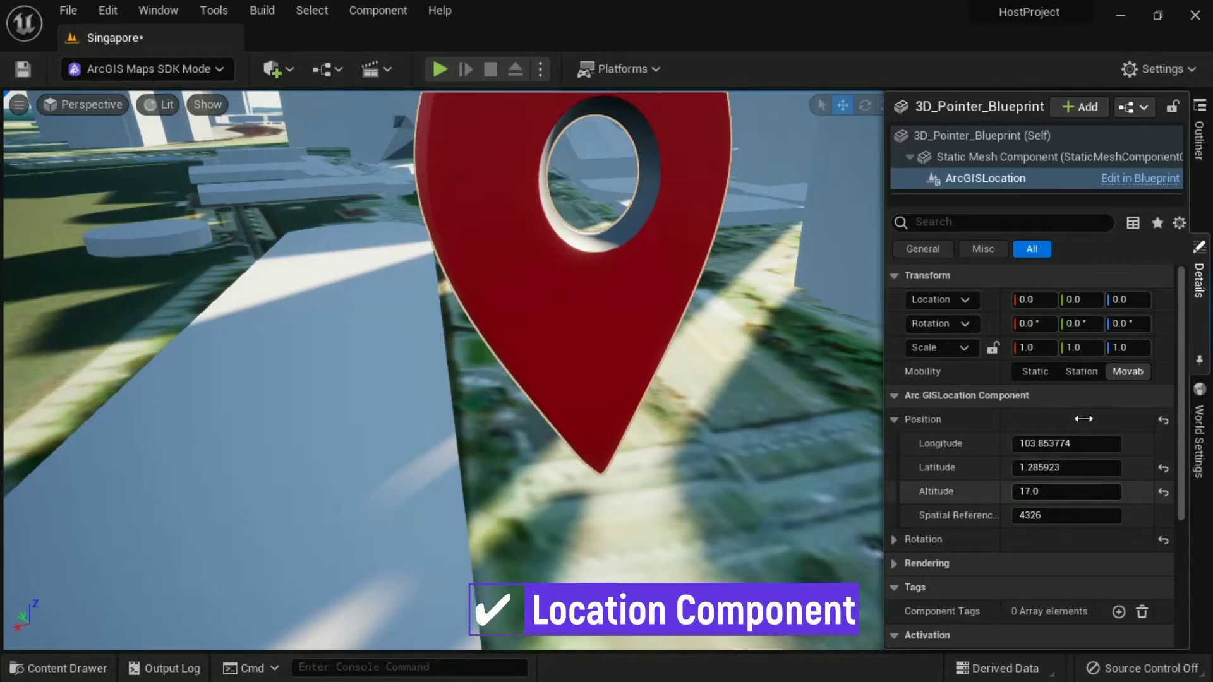
click(1199, 418)
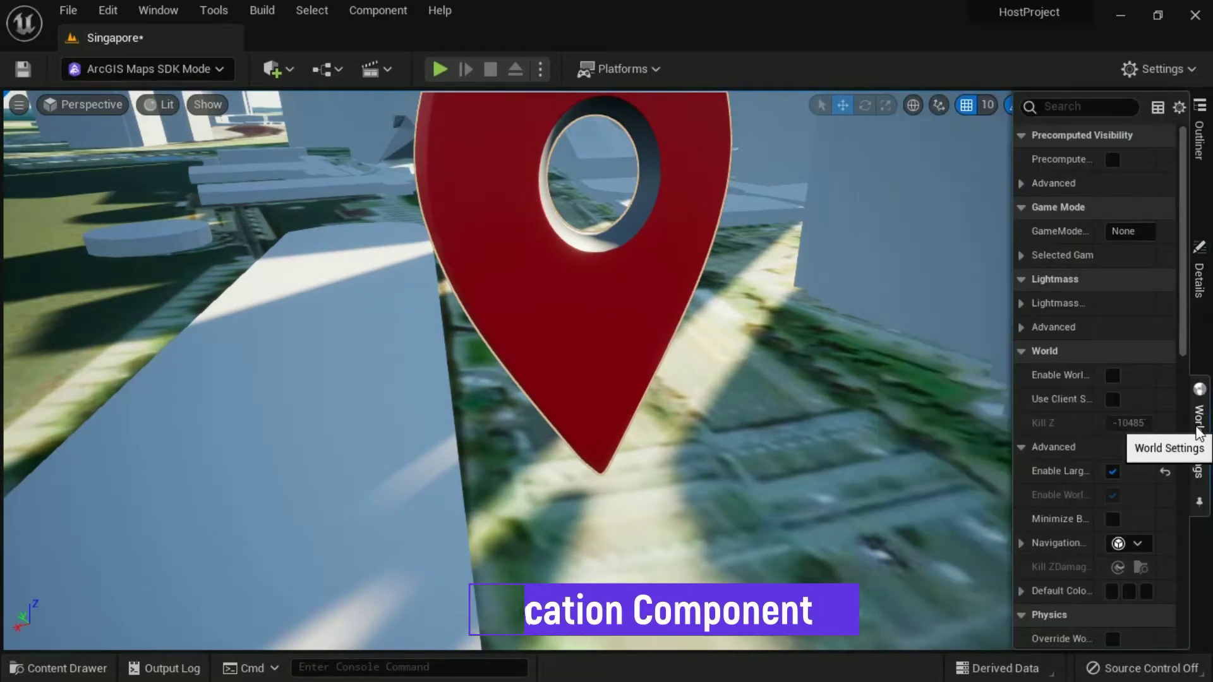
Scroll World Settings to check that Enable Large Worlds is on
drag(1011, 407, 887, 398)
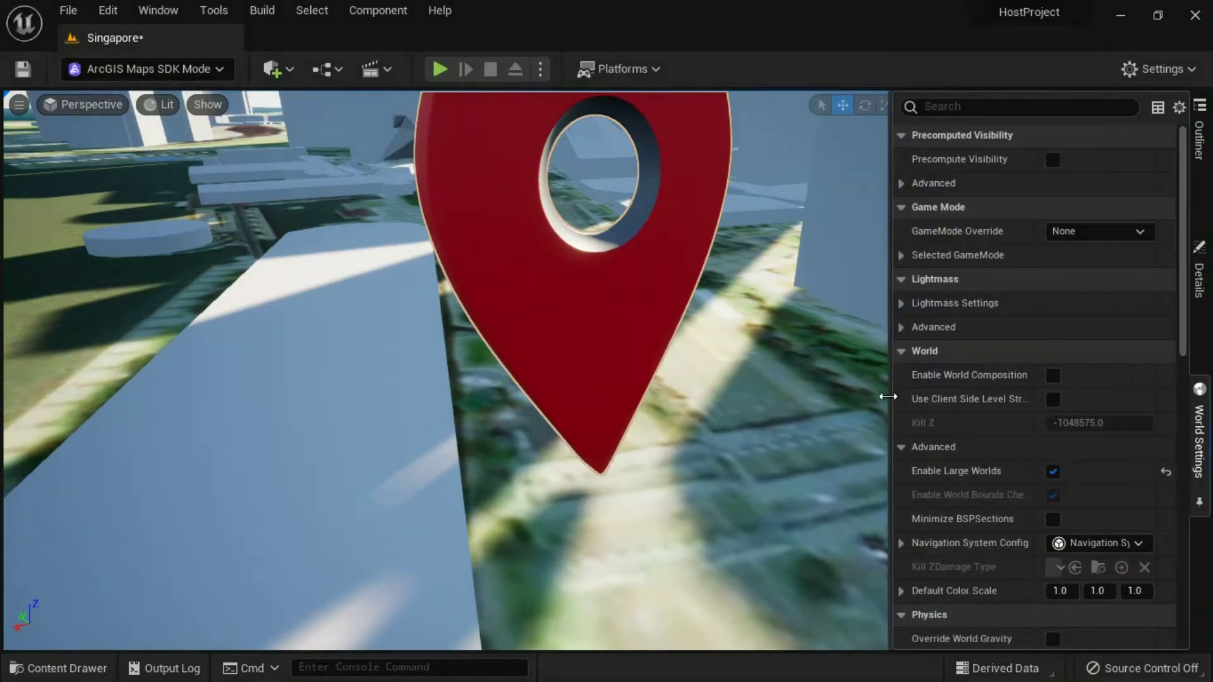
scroll(1021, 382, down, 2)
scroll(1021, 375, down, 2)
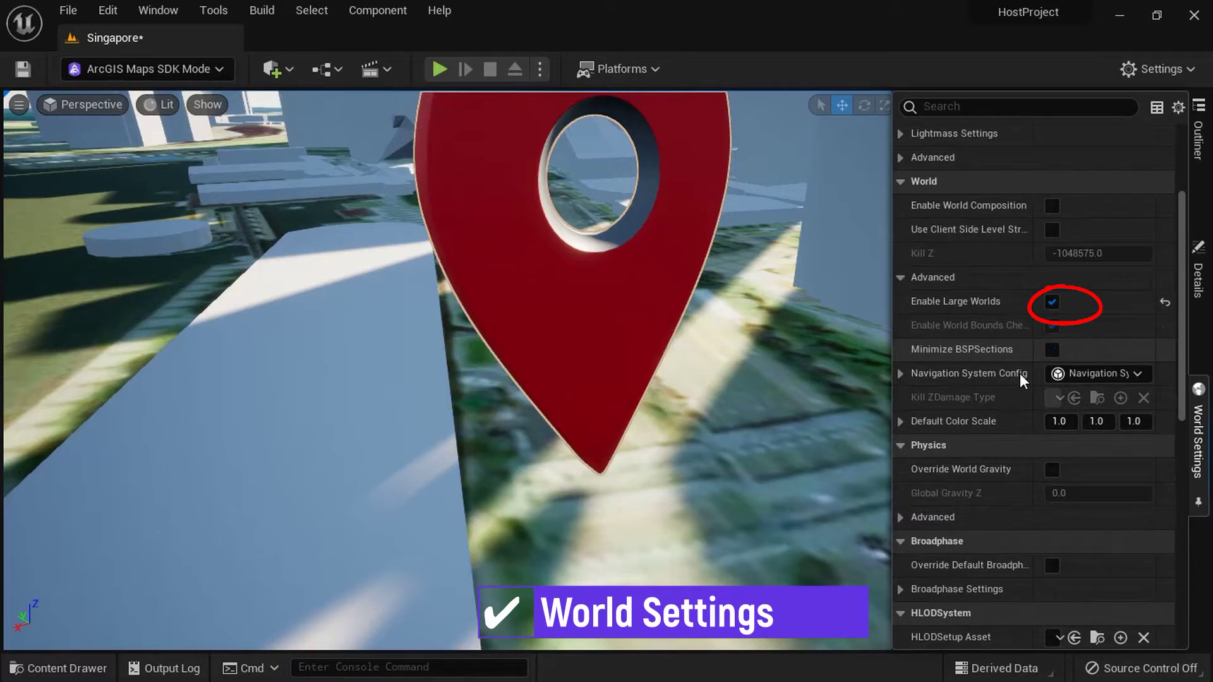
scroll(1020, 373, down, 1)
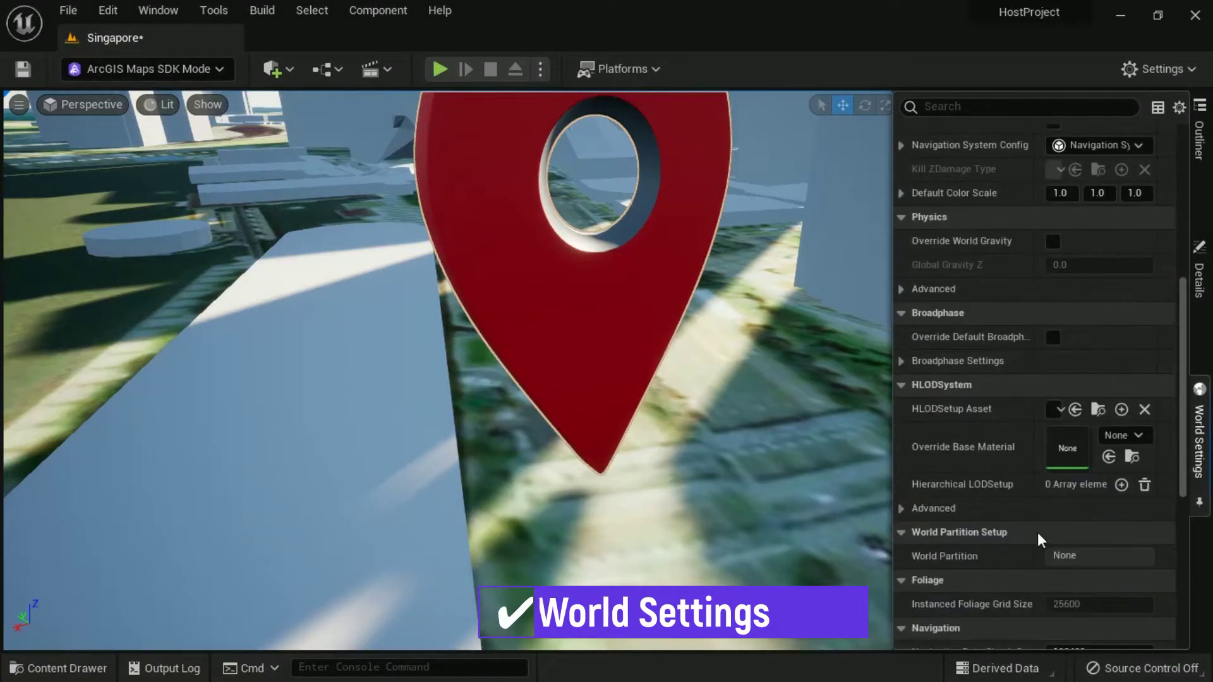
scroll(1037, 518, down, 10)
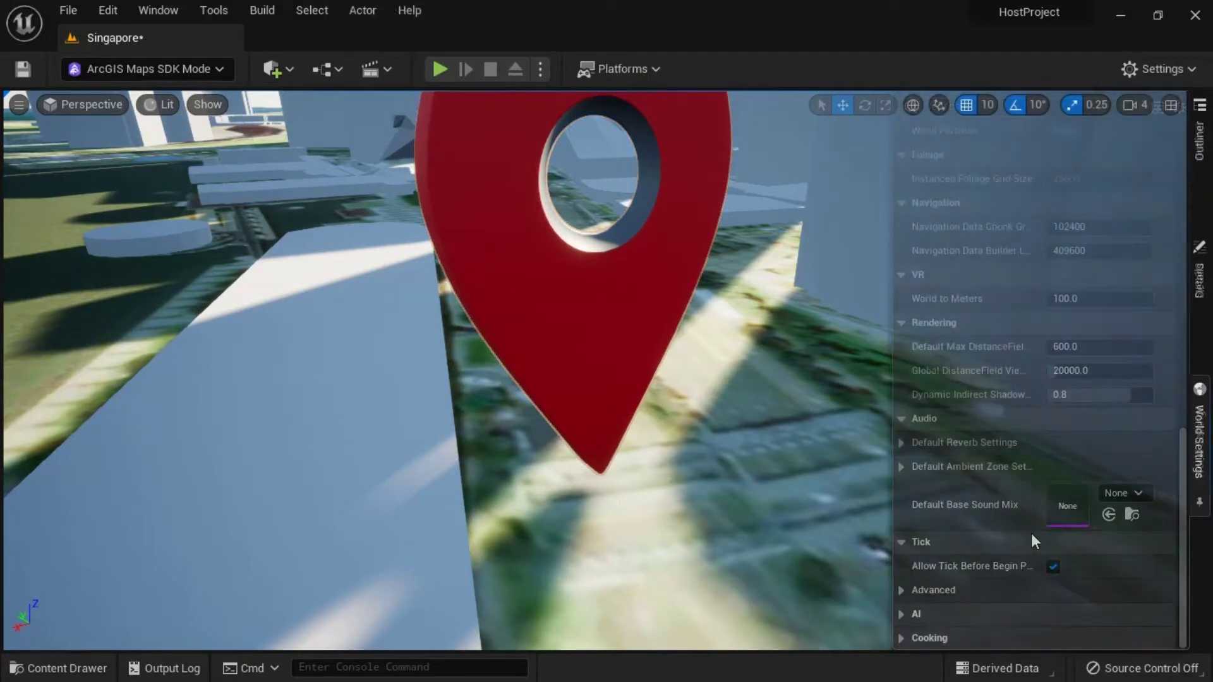
Select 3D_Pointer_Blueprint in the Outliner and open it with Edit 3D_Pointer_Blueprint
click(1200, 143)
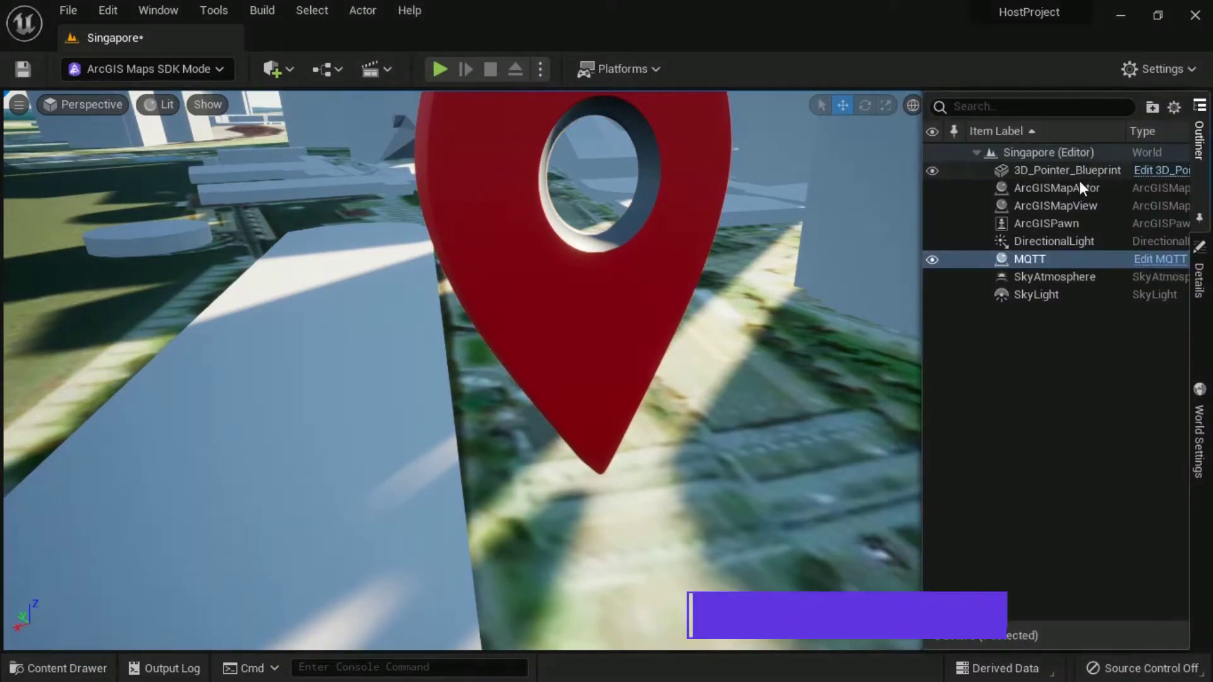
click(1036, 169)
click(1199, 278)
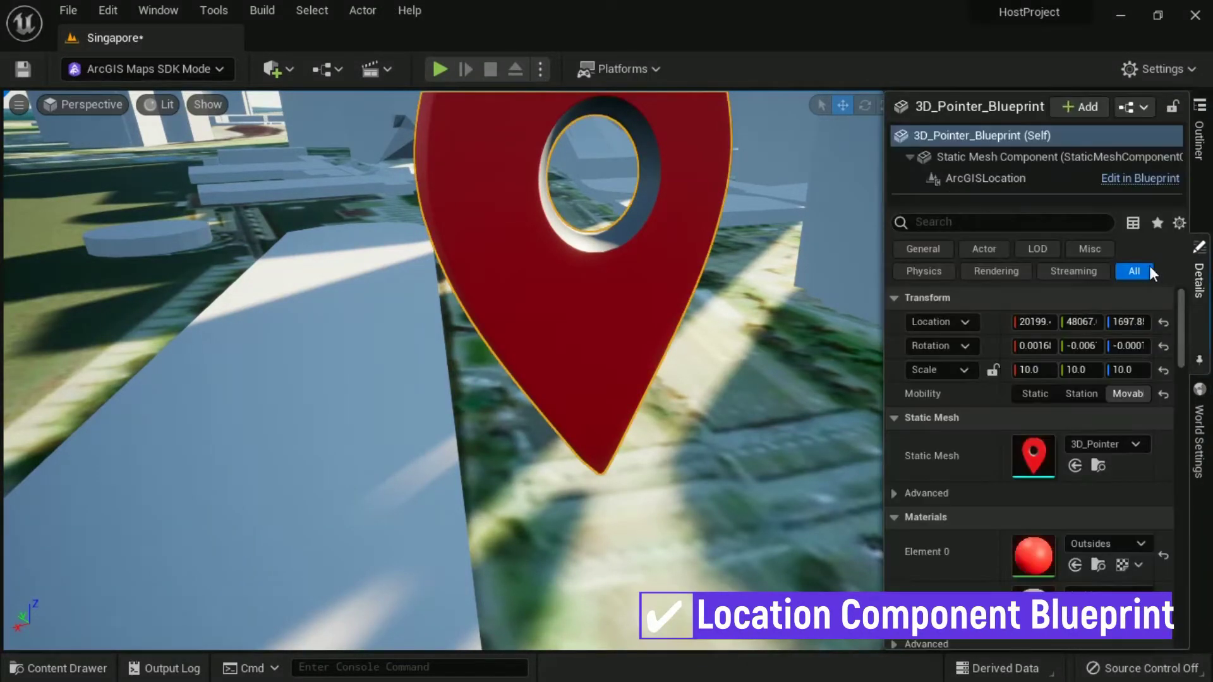
click(1199, 142)
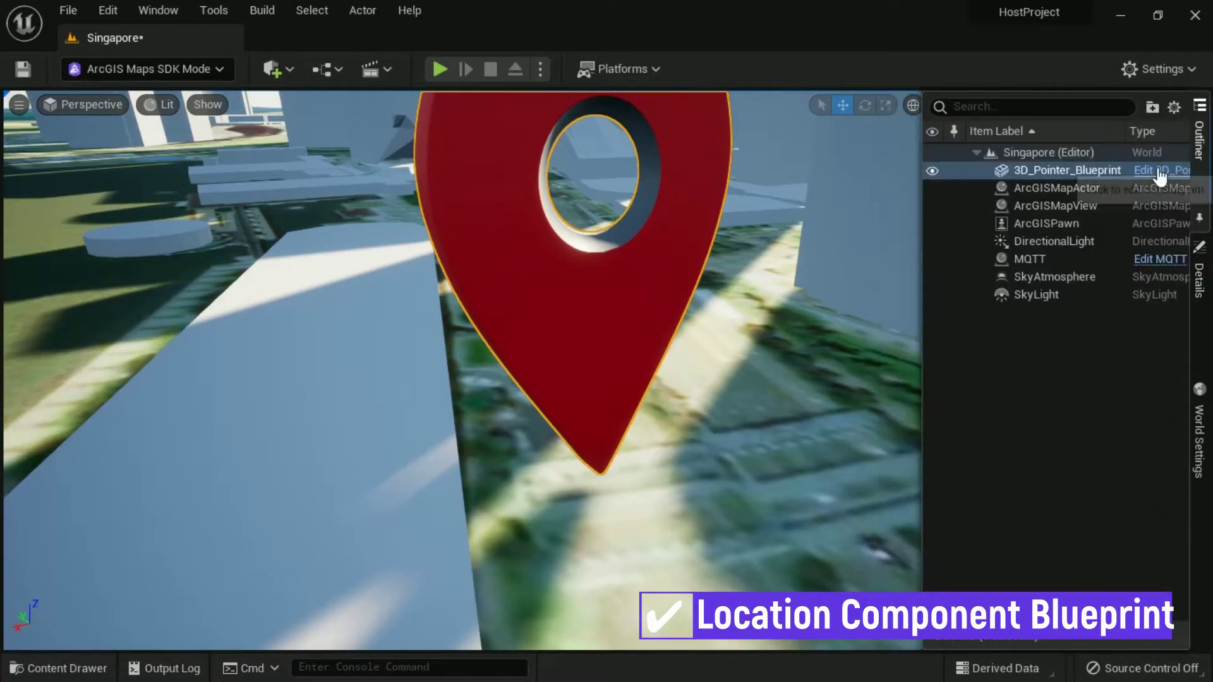
click(1038, 193)
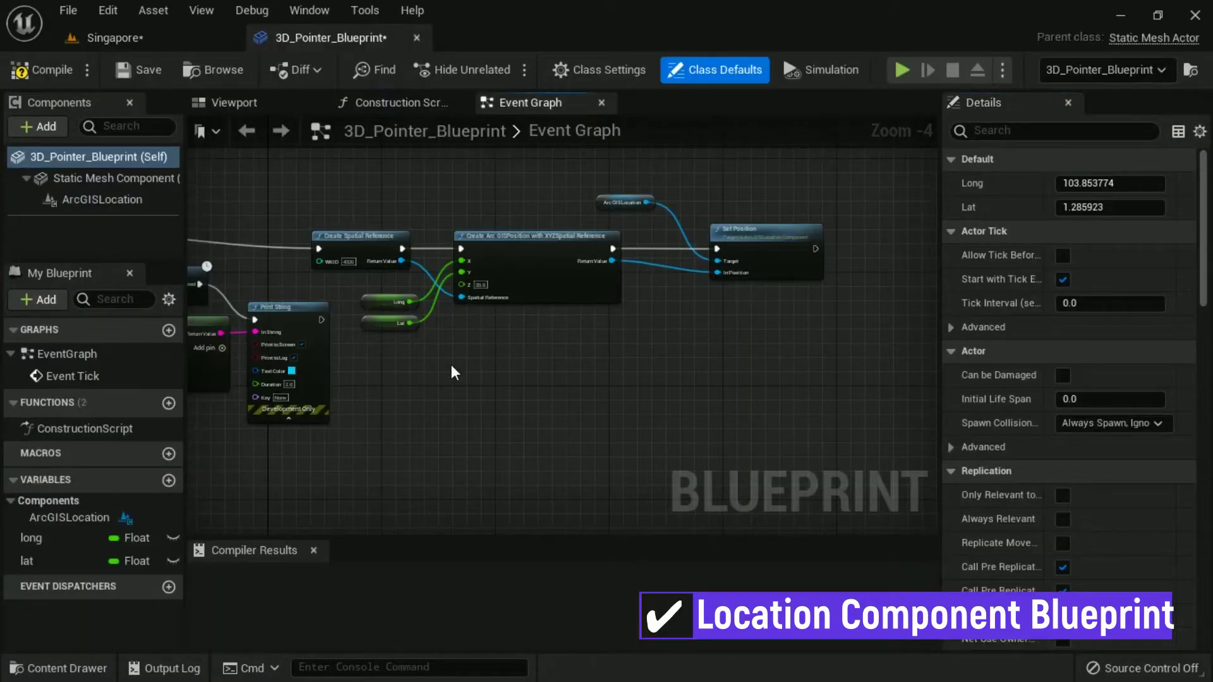
Pan through the pointer's Event Graph from Sequence and Delay to the ArcGISLocation Set Position nodes
right_drag(457, 382, 645, 383)
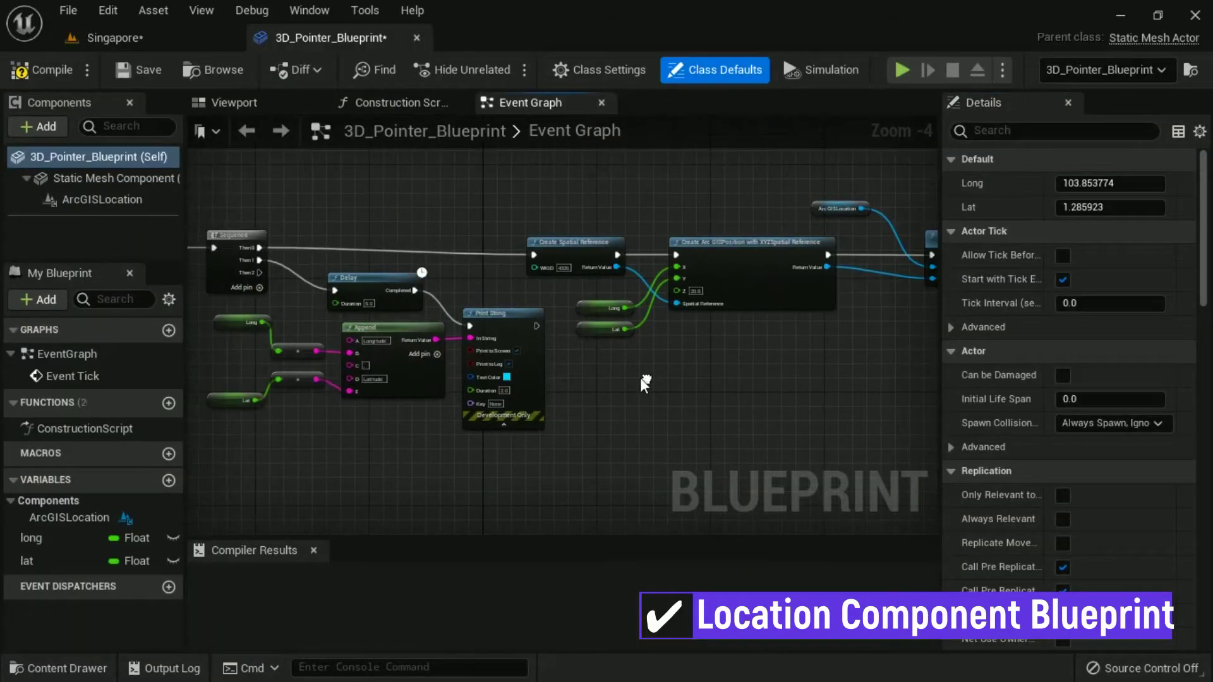
click(81, 542)
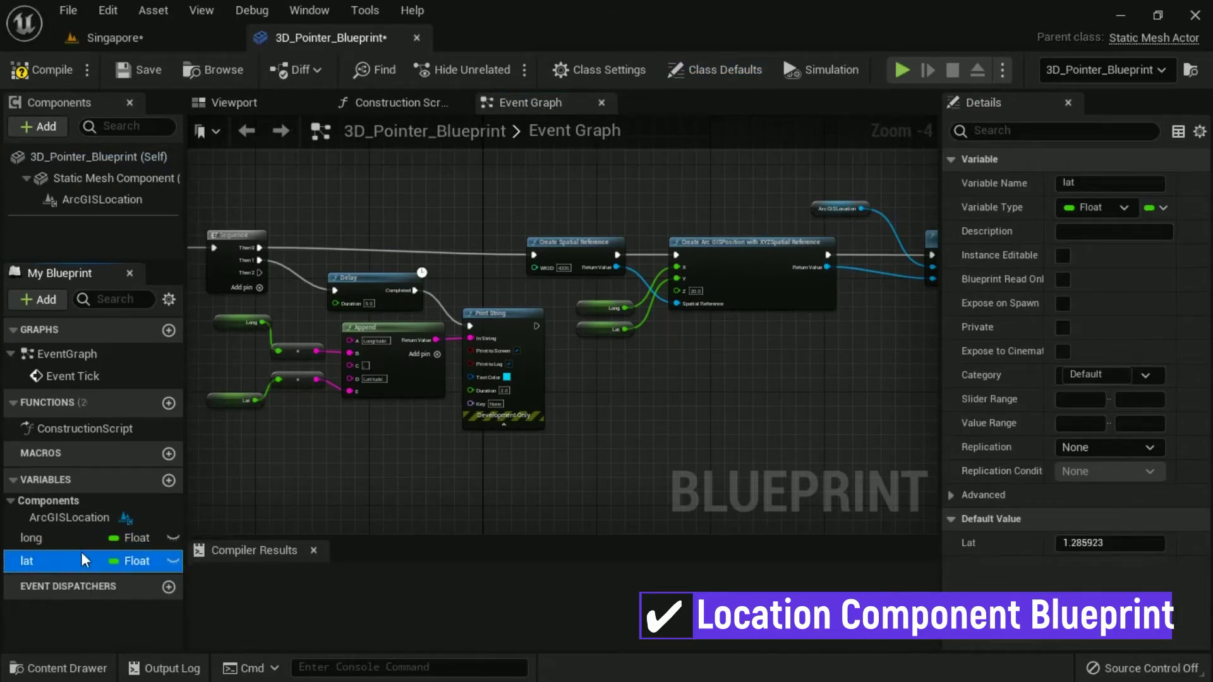
scroll(432, 252, up, 4)
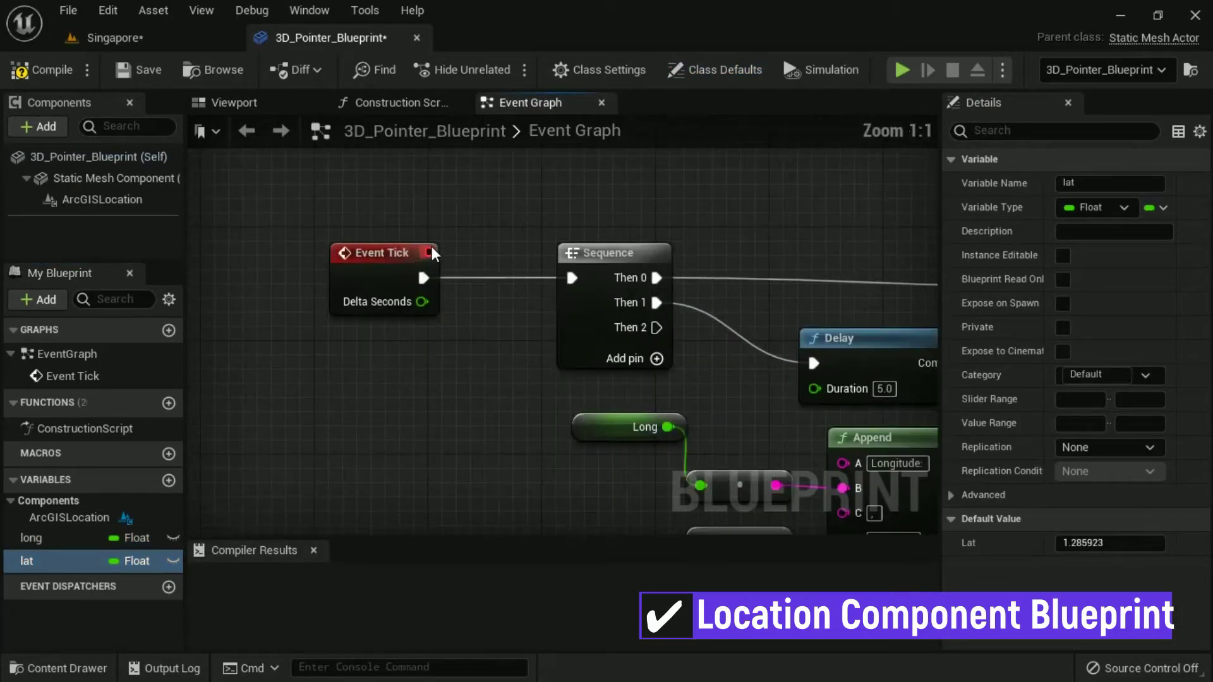
right_drag(484, 350, 293, 314)
right_drag(484, 230, 510, 207)
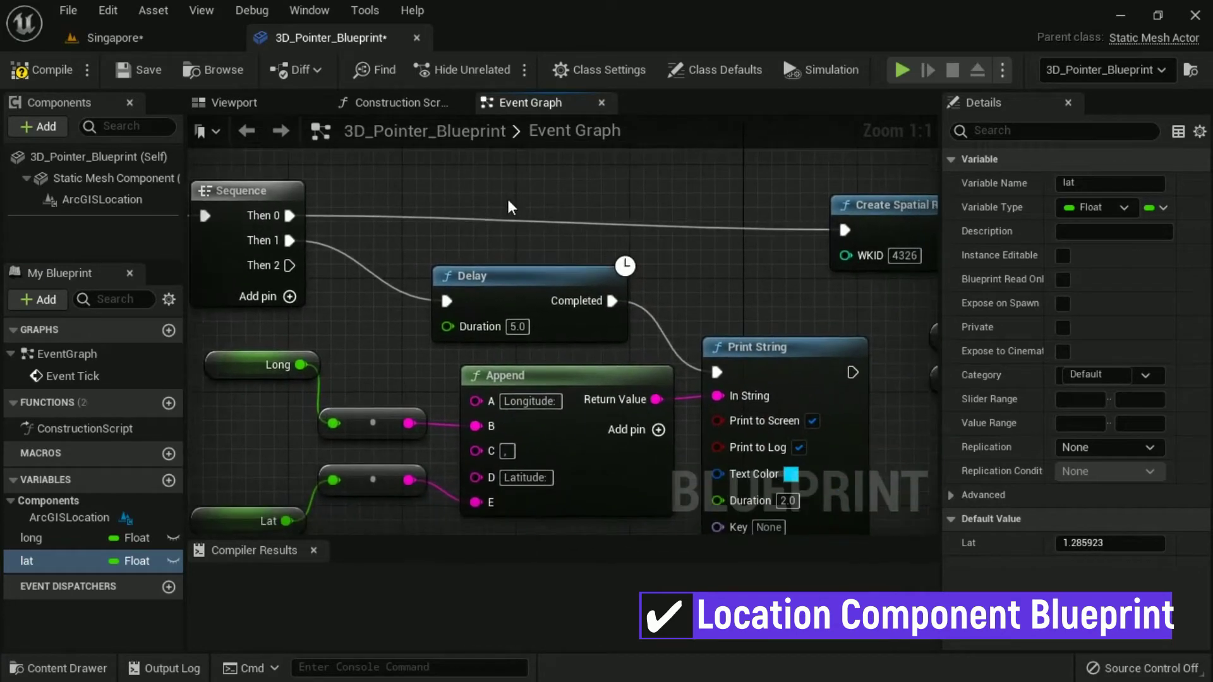
right_drag(427, 383, 205, 333)
right_drag(533, 293, 187, 338)
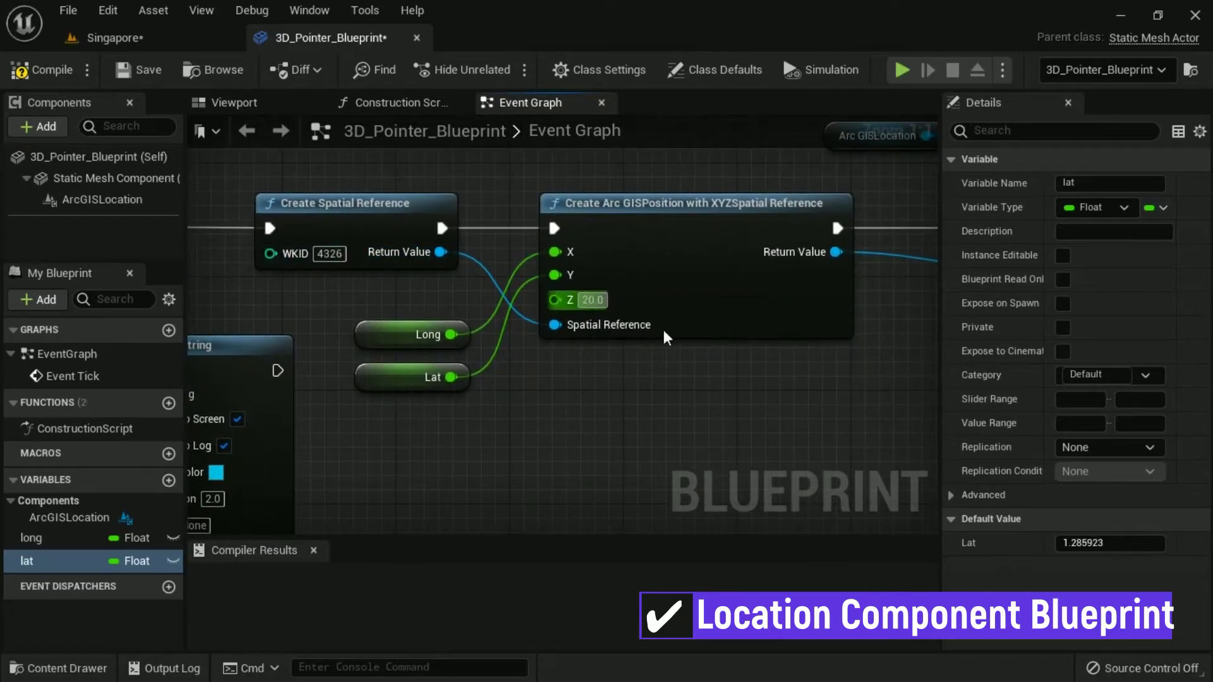
right_drag(828, 381, 471, 447)
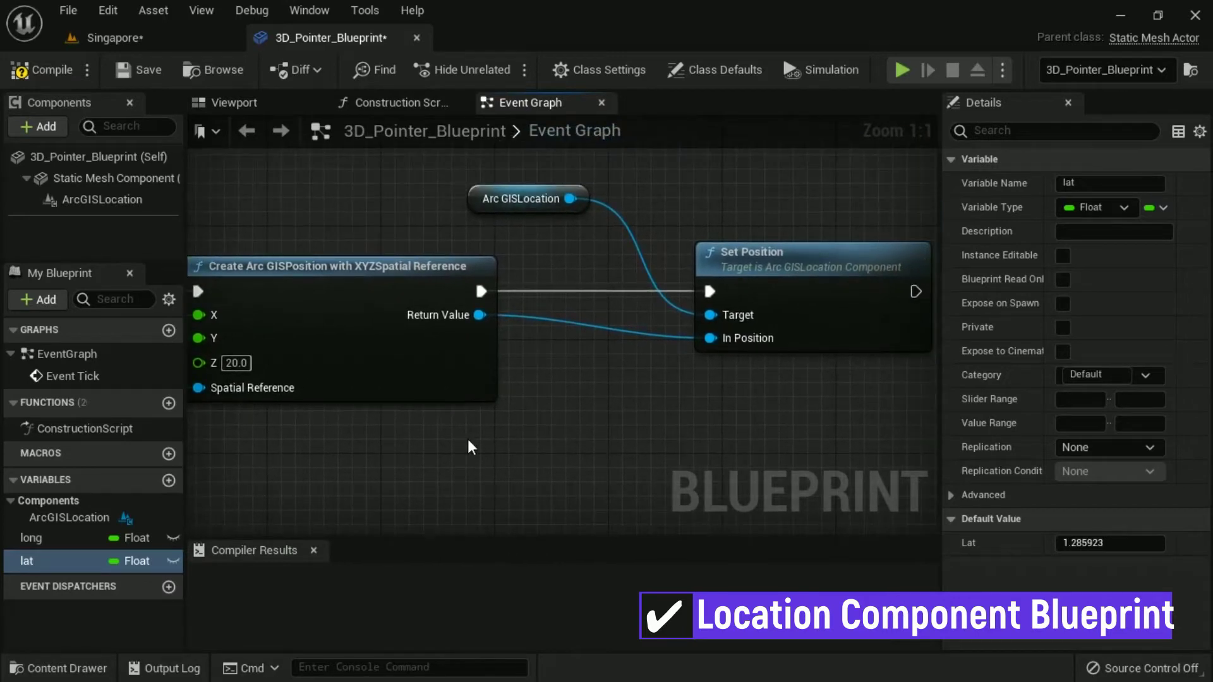
right_drag(847, 426, 759, 427)
right_drag(520, 484, 878, 410)
right_drag(506, 459, 752, 544)
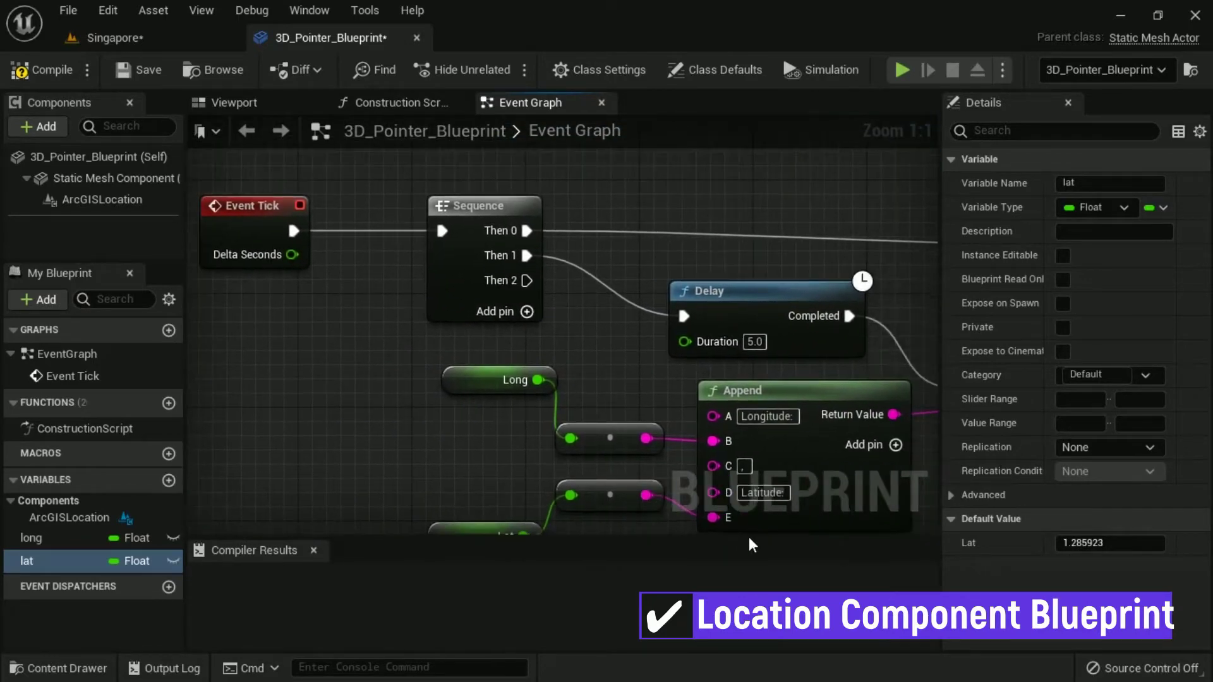
Close the pointer blueprint and open the MQTT actor's blueprint from the Outliner
click(416, 39)
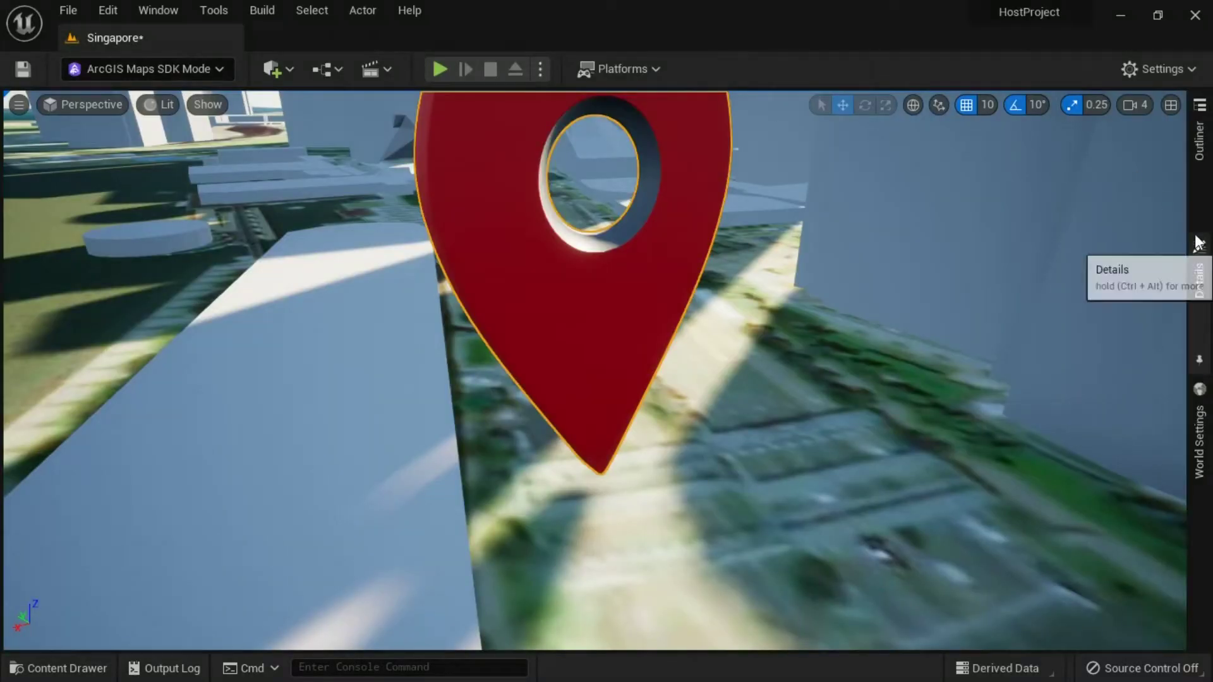
click(1198, 140)
click(1050, 261)
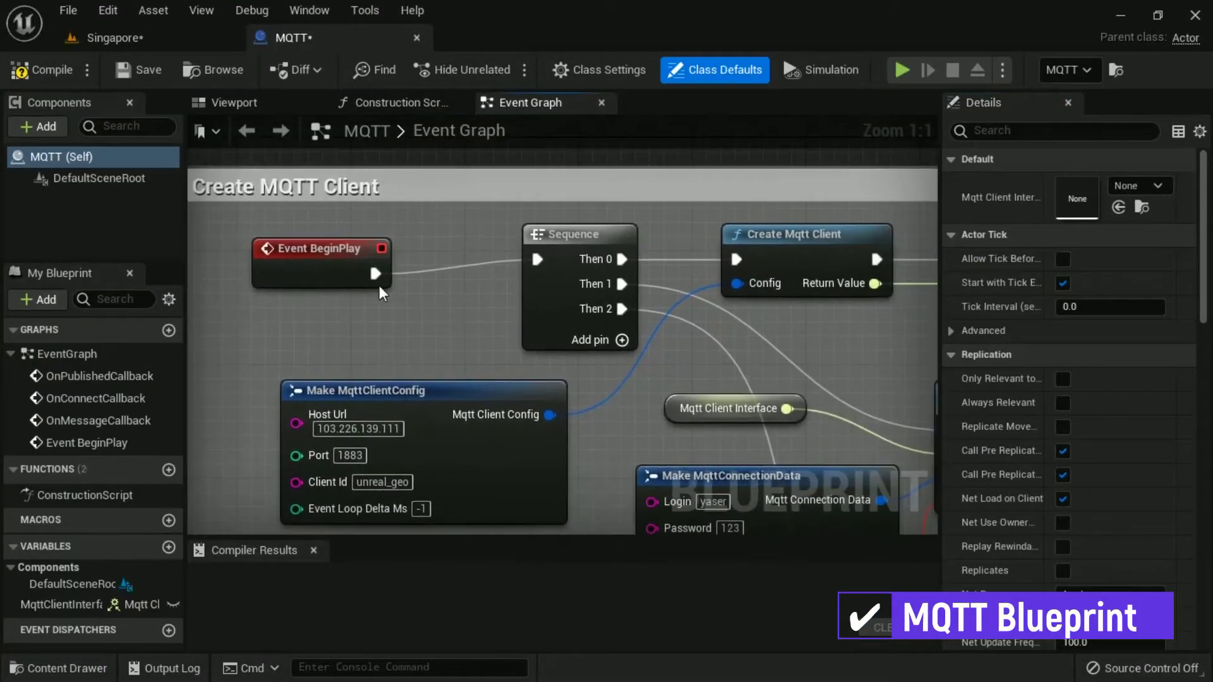
click(347, 247)
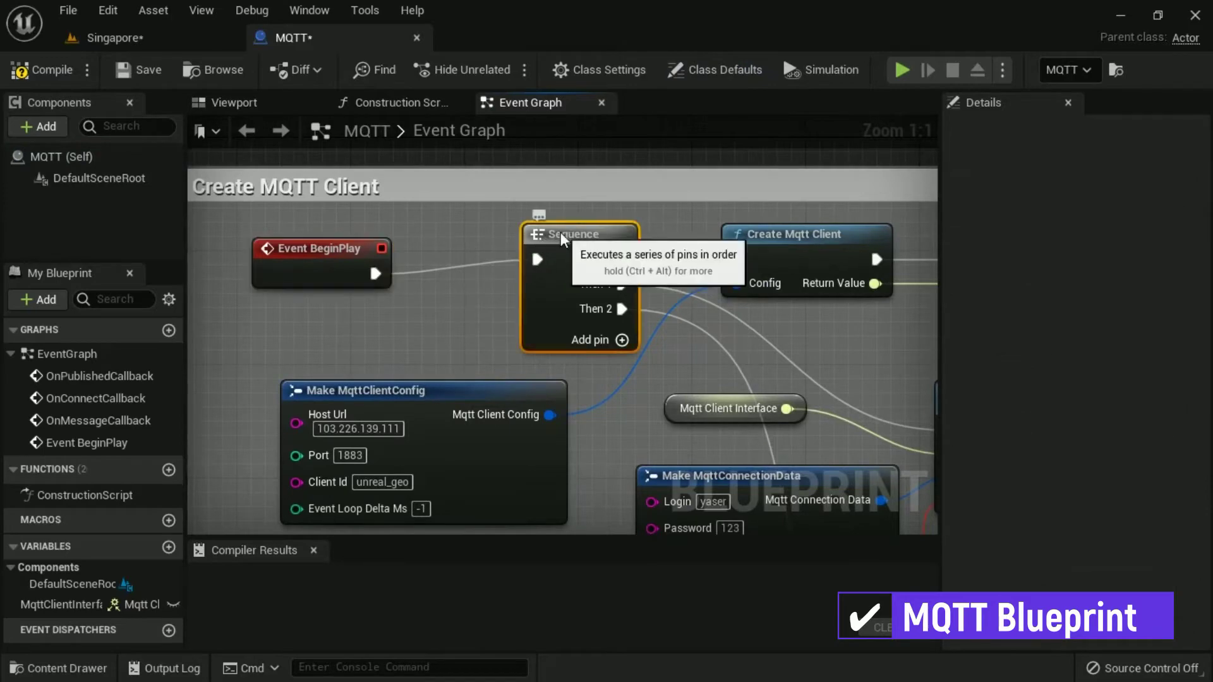
right_drag(631, 438, 323, 391)
click(325, 326)
click(544, 262)
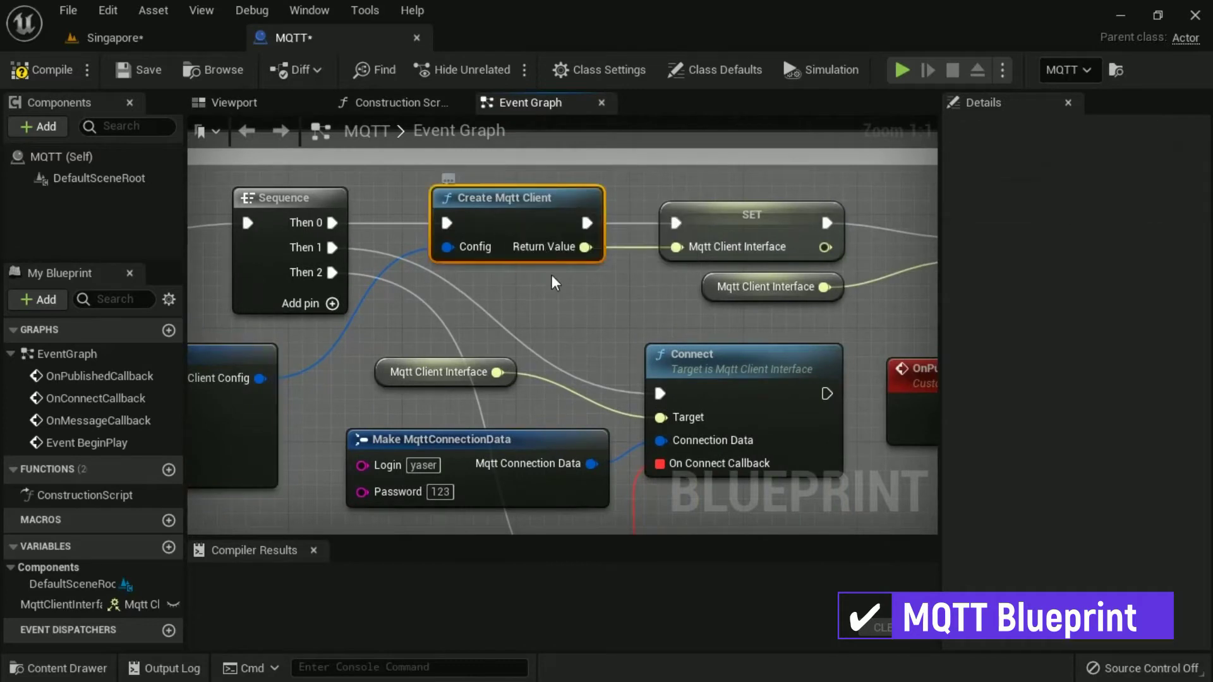
right_drag(588, 323, 576, 322)
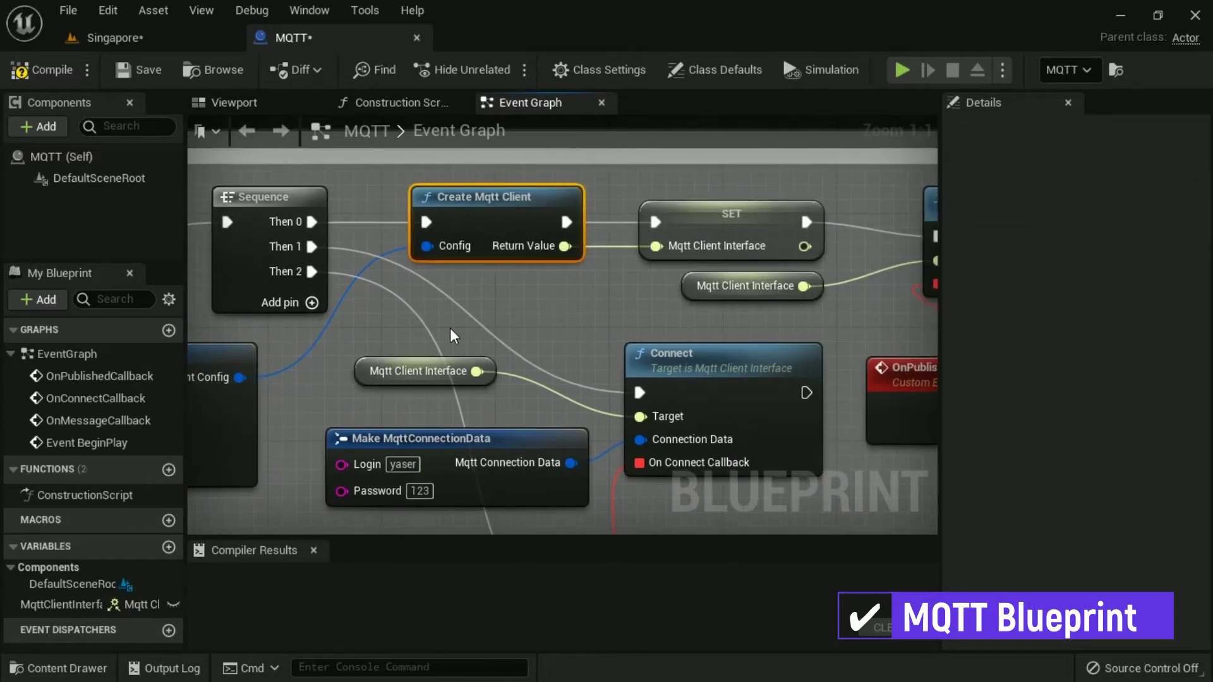
click(81, 606)
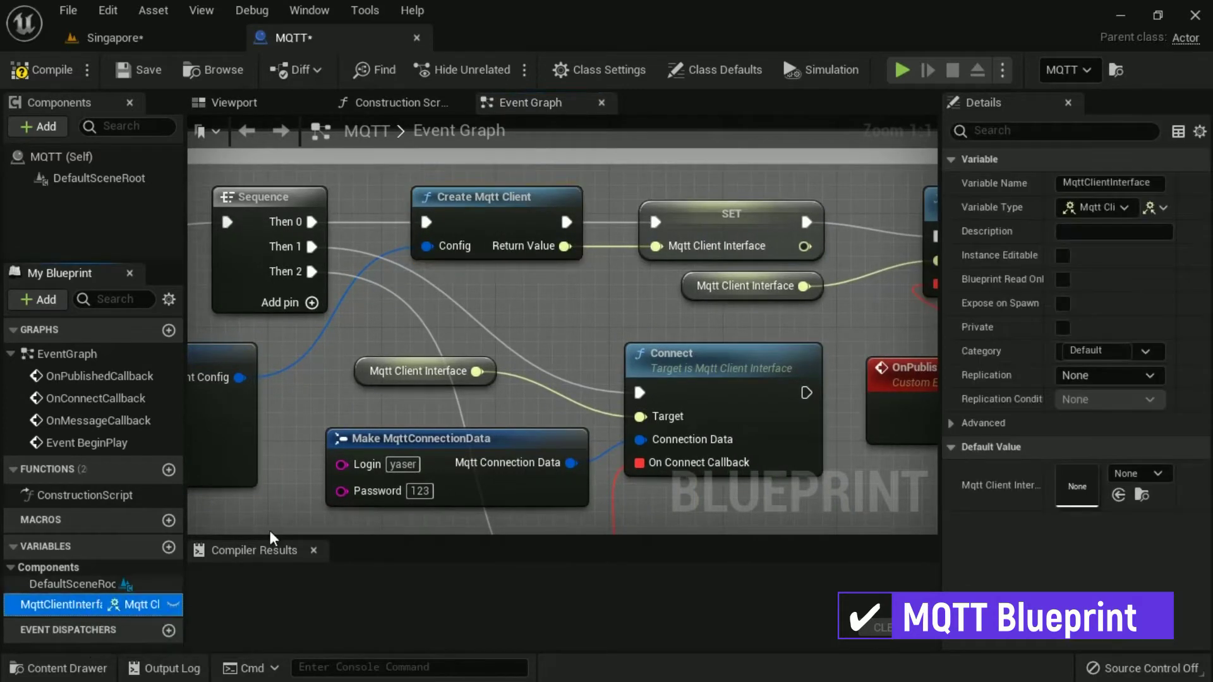
right_drag(593, 308, 589, 205)
right_drag(776, 432, 332, 502)
right_drag(864, 433, 233, 431)
right_drag(576, 481, 262, 474)
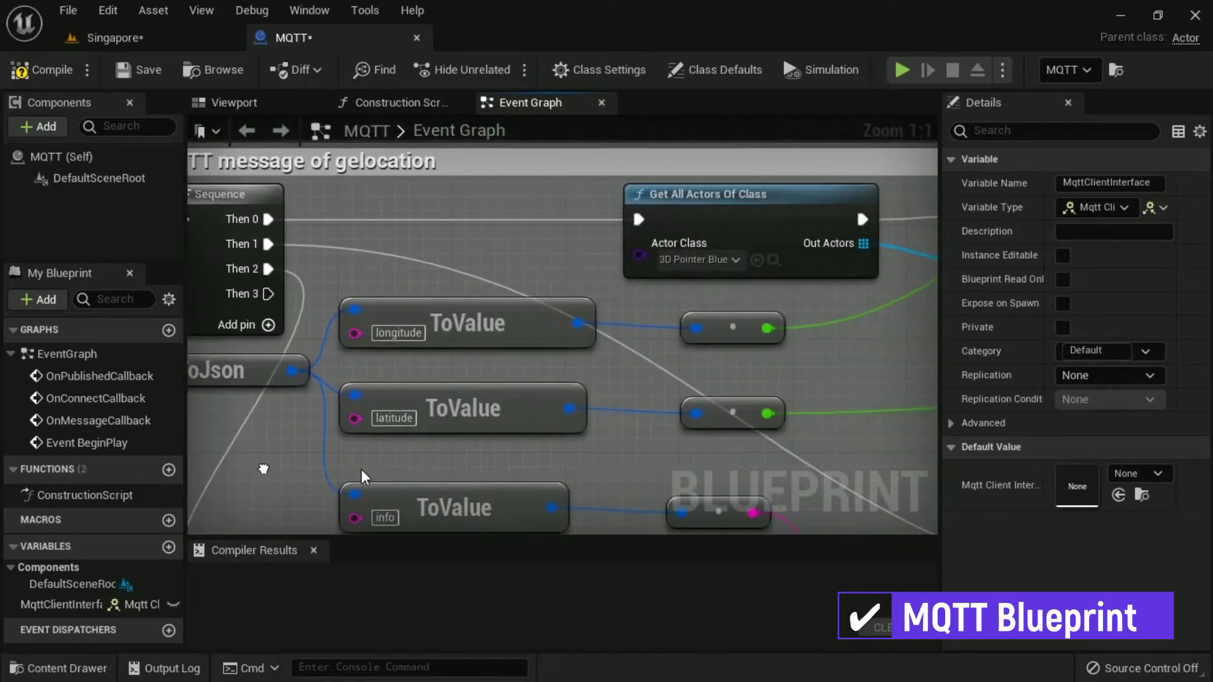
right_drag(629, 464, 335, 467)
right_drag(807, 479, 689, 502)
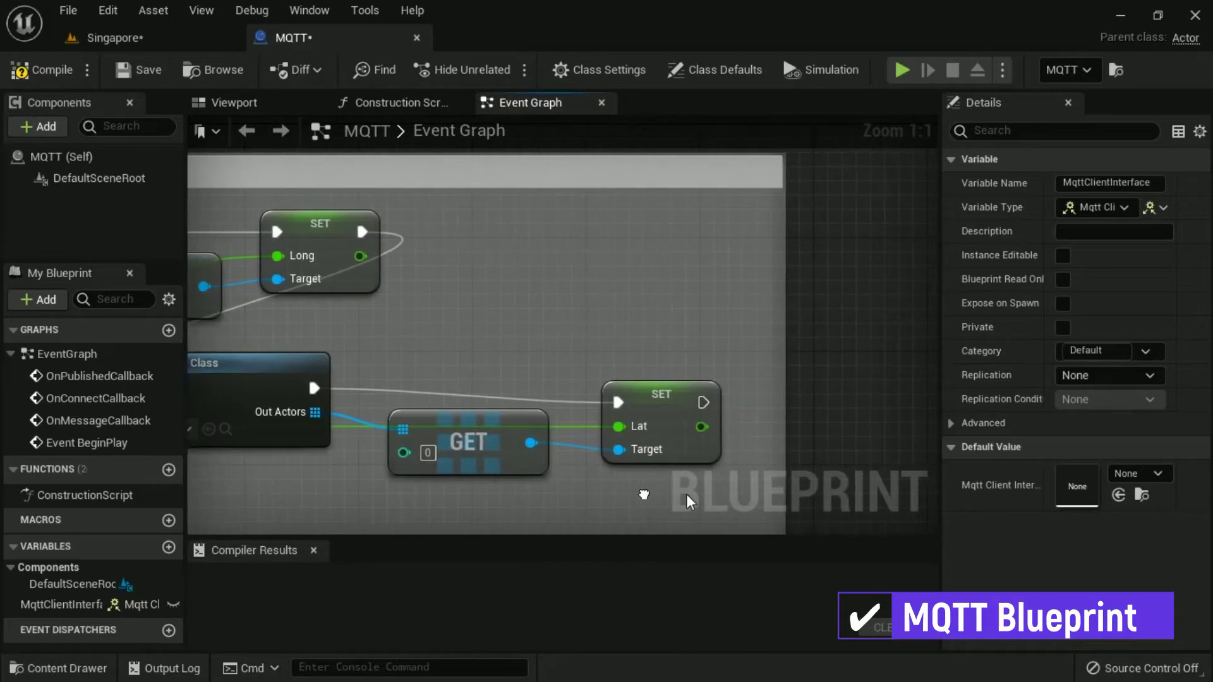
click(652, 396)
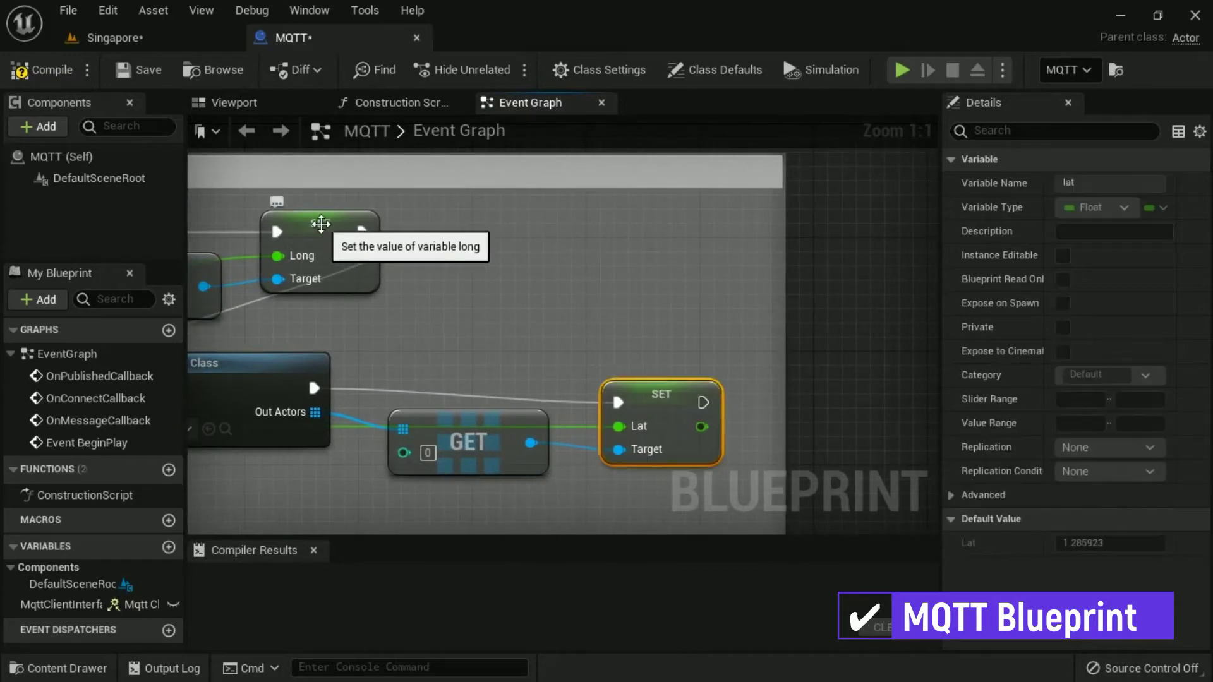
click(427, 327)
scroll(673, 398, down, 2)
right_drag(343, 489, 621, 283)
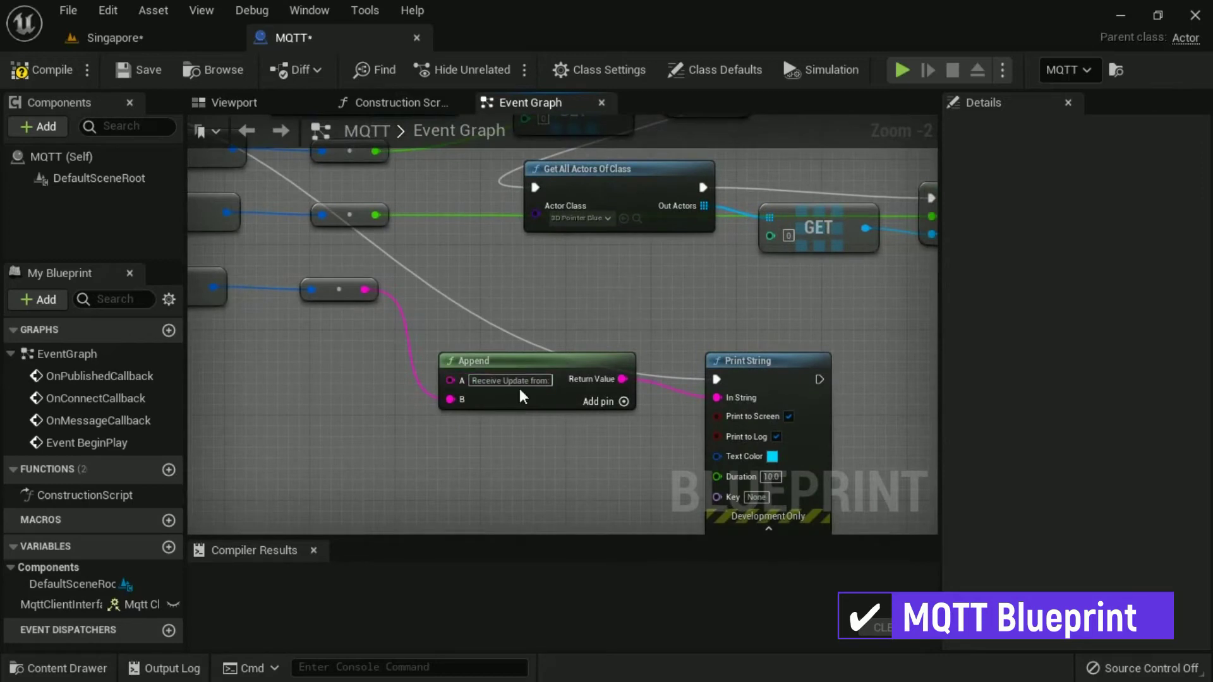
right_drag(362, 454, 845, 506)
right_drag(524, 500, 910, 413)
right_drag(477, 427, 805, 503)
right_drag(280, 508, 486, 490)
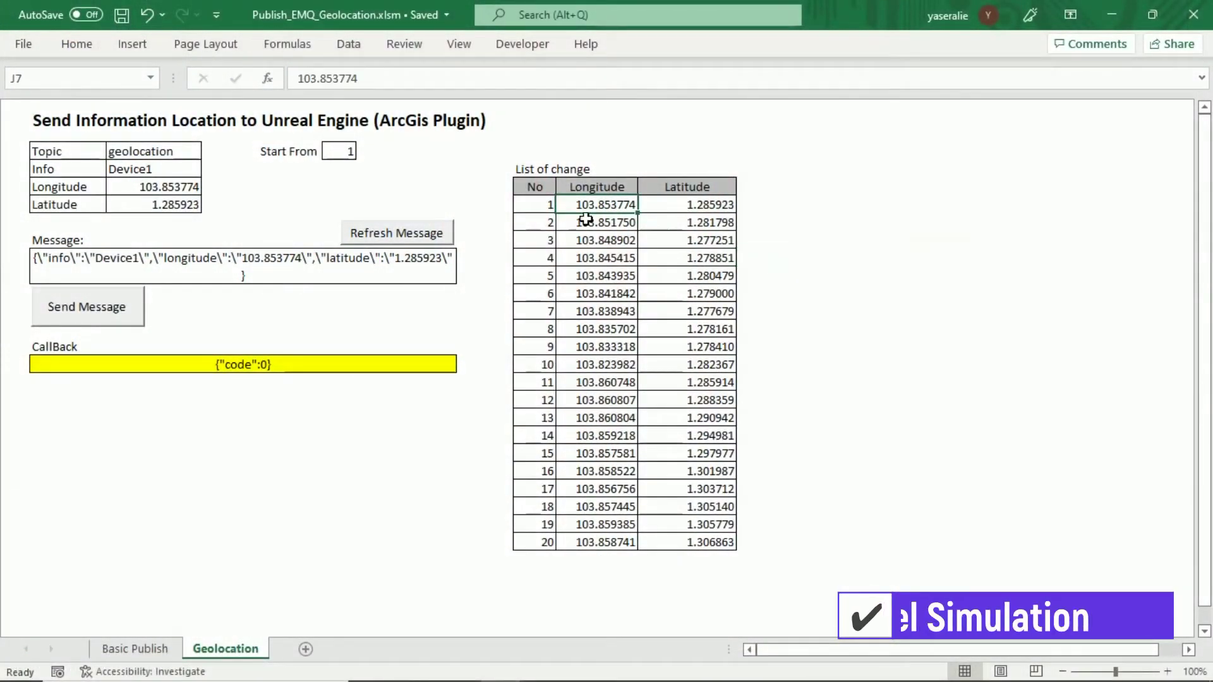
drag(586, 219, 708, 520)
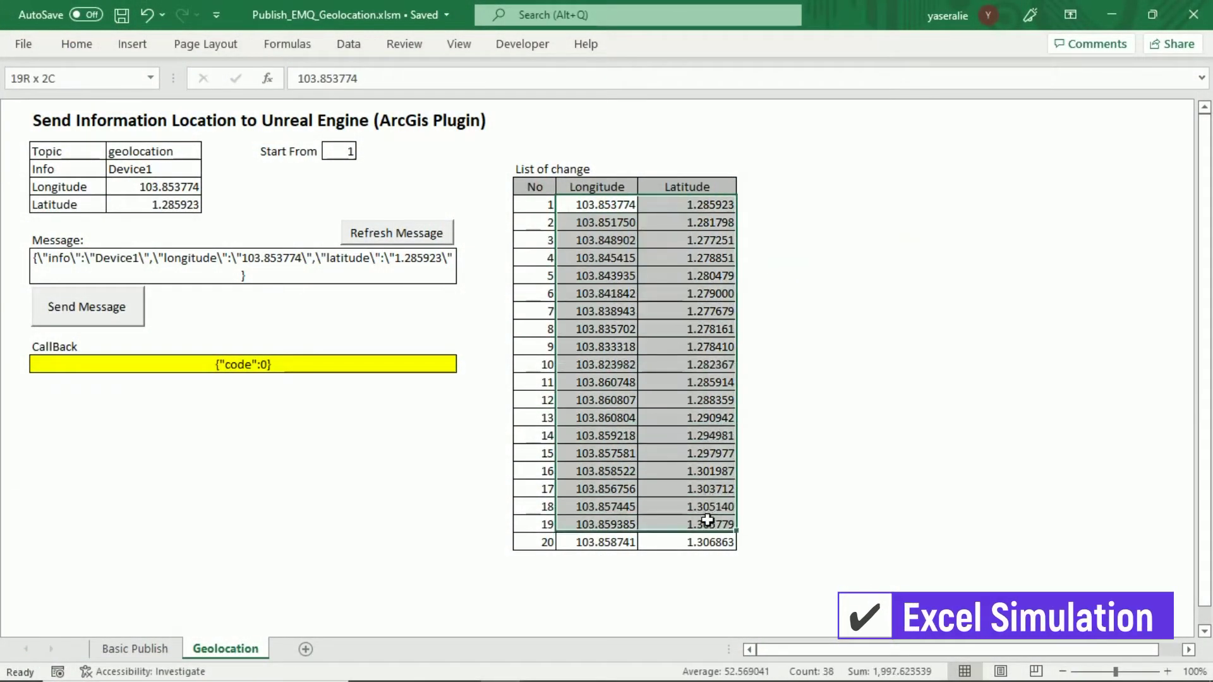
click(809, 386)
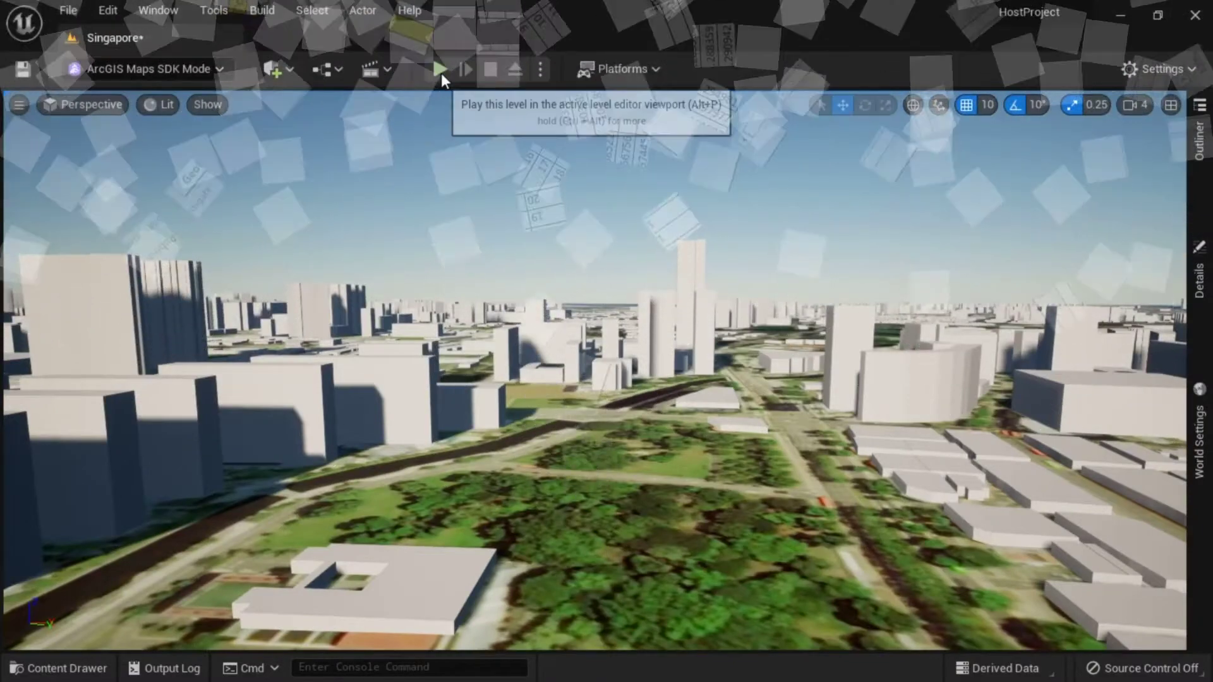
Play the Singapore level and fly the camera over Marina Bay around the red pin
click(441, 70)
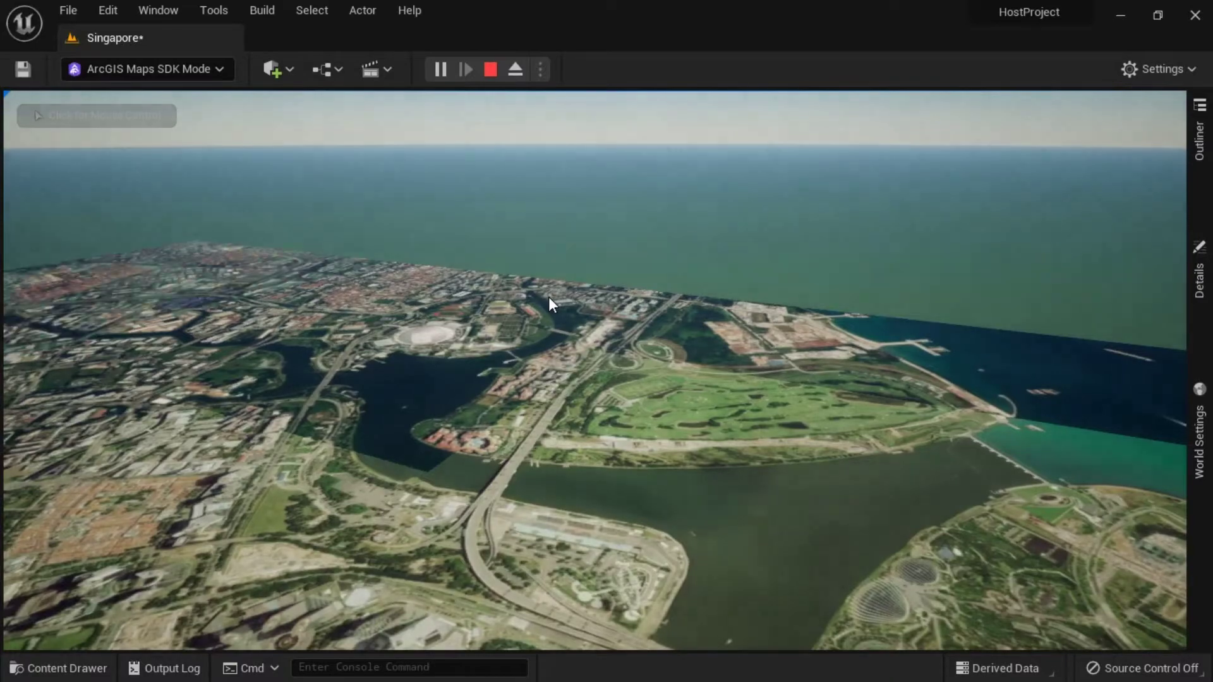
click(661, 470)
mouse_move(703, 506)
mouse_down()
mouse_move(847, 458)
mouse_move(880, 494)
mouse_move(457, 534)
mouse_move(232, 537)
mouse_move(176, 565)
mouse_move(1161, 560)
mouse_move(1150, 548)
mouse_move(1185, 551)
mouse_move(1175, 547)
mouse_move(1185, 521)
mouse_move(1185, 541)
mouse_up()
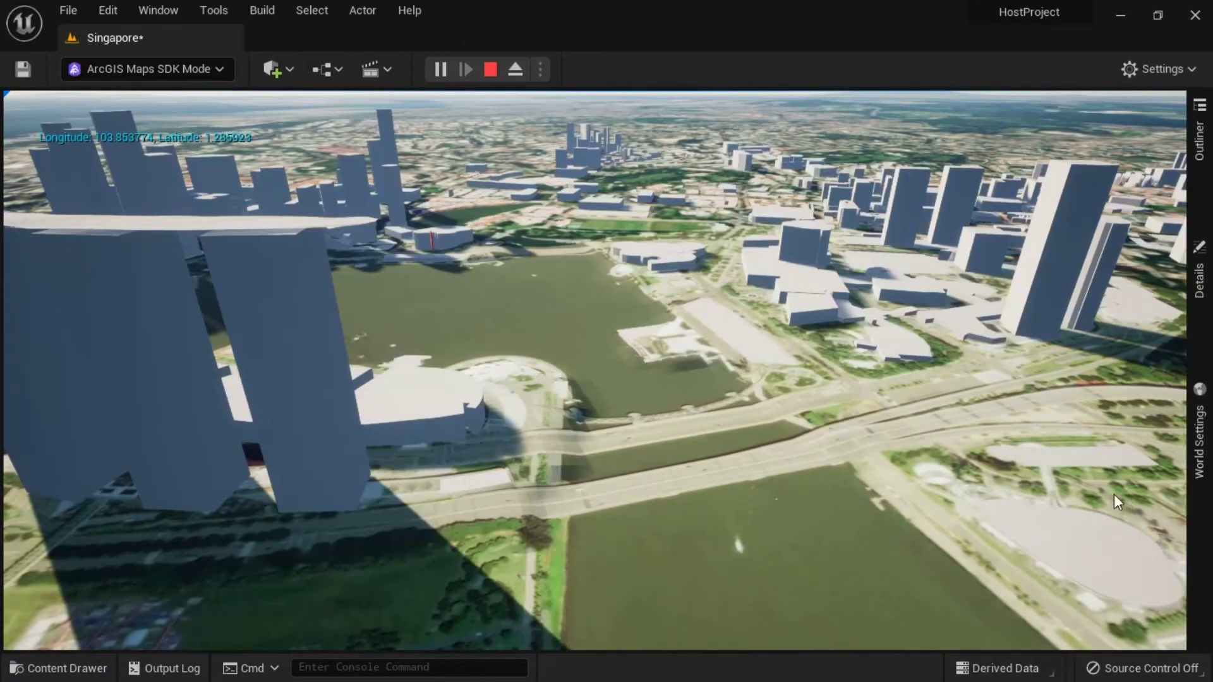
drag(1134, 466, 747, 468)
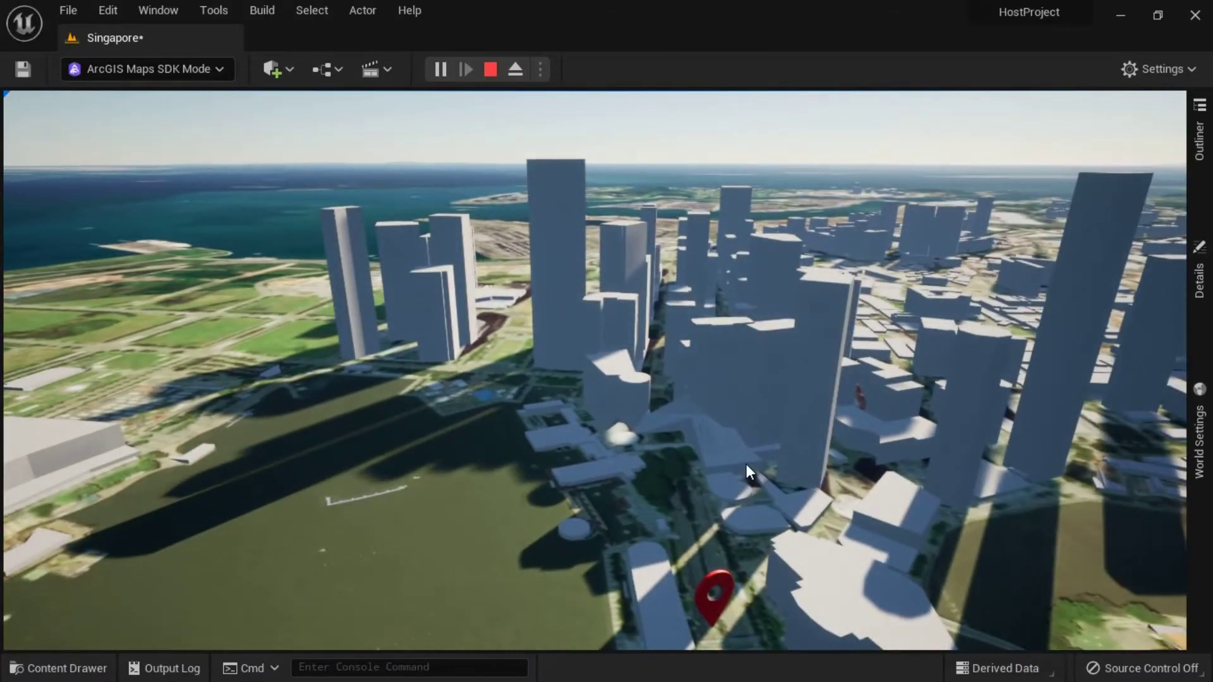
key(alt+Tab)
Send Device1 geolocation messages from Excel and tilt the camera to watch the pin move
click(1000, 289)
drag(704, 337, 728, 323)
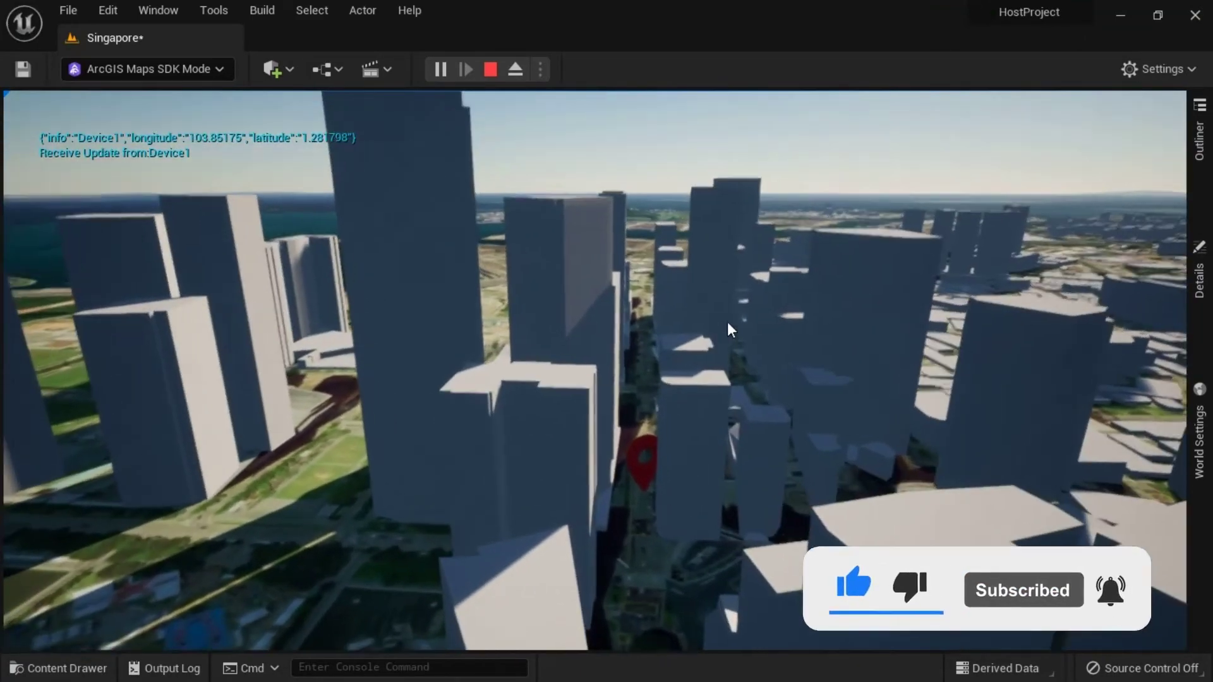
key(alt+Tab)
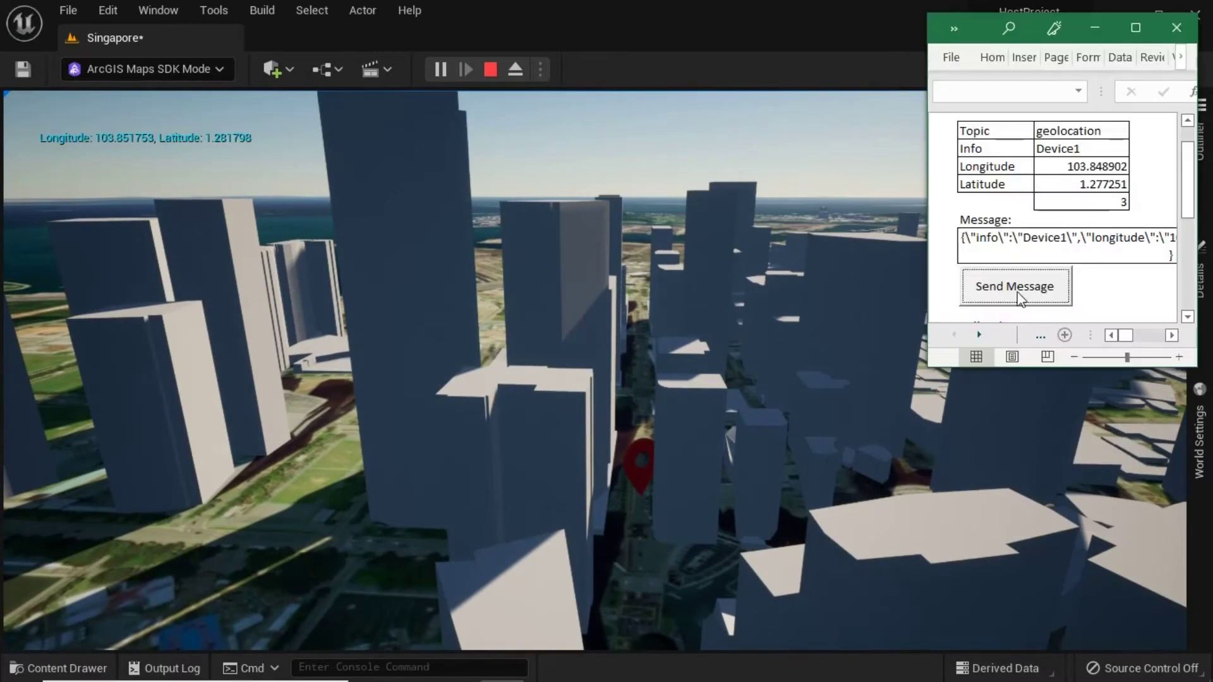
click(1017, 292)
click(767, 263)
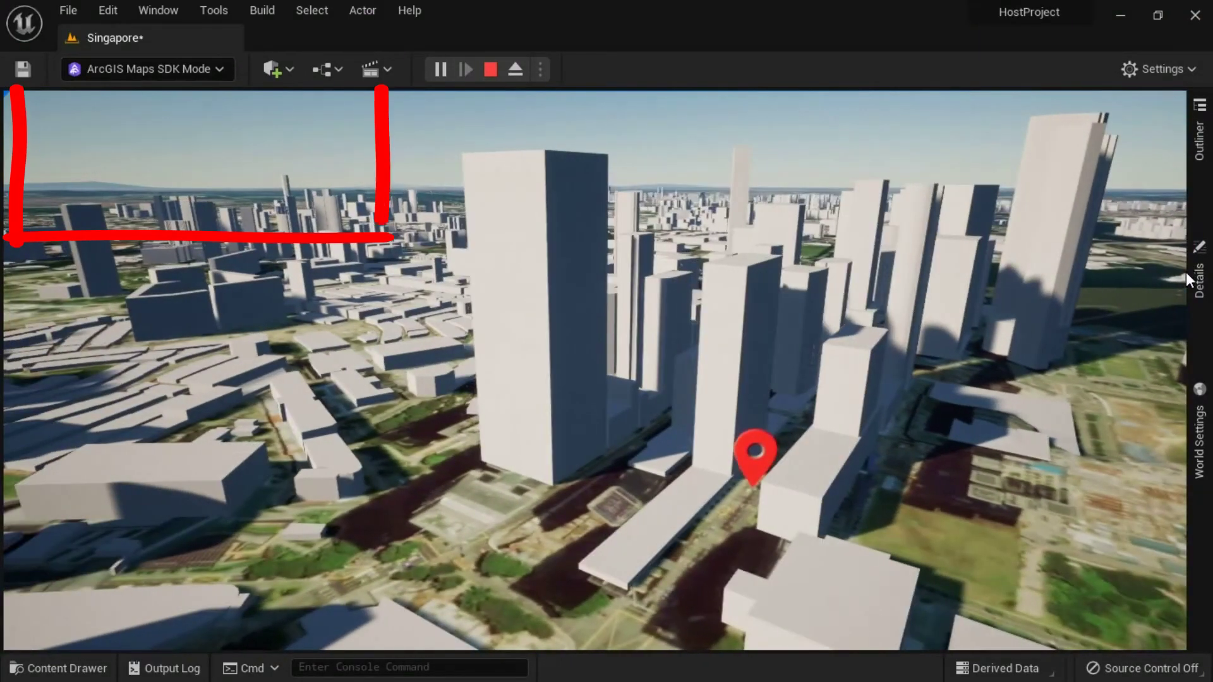
Send further messages from Excel until the pin reaches 103.838943, 1.277679
key(alt+Tab)
click(1040, 287)
click(486, 304)
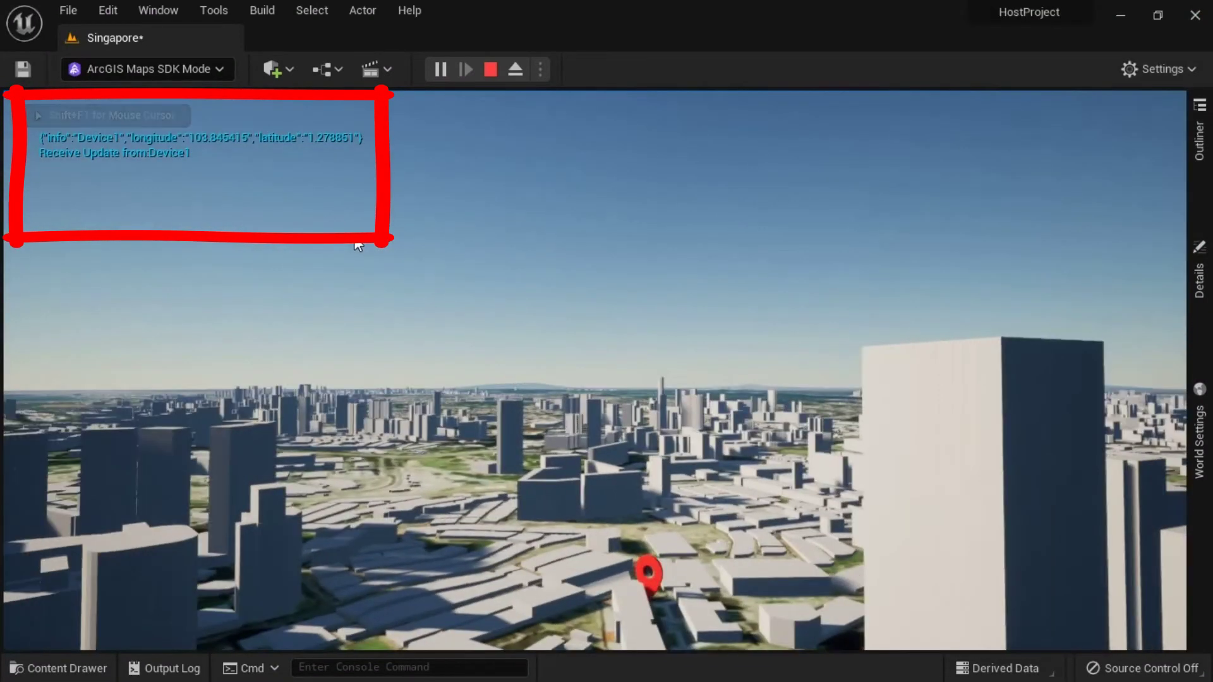
key(alt+Tab)
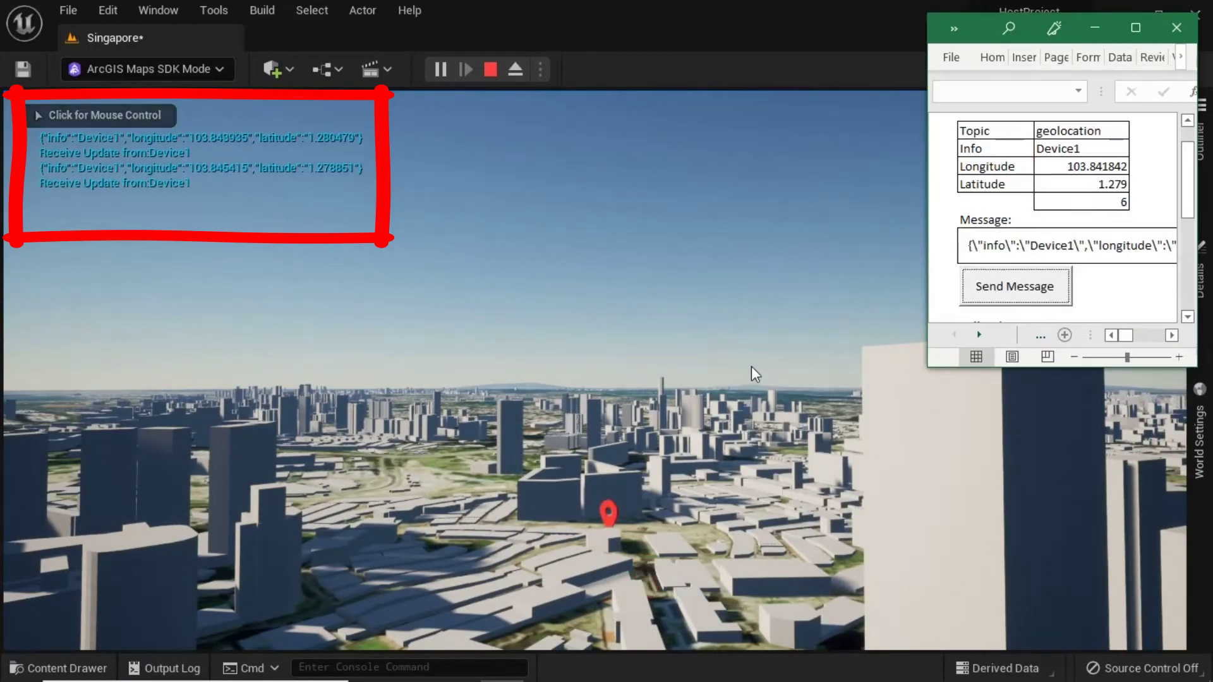
click(557, 354)
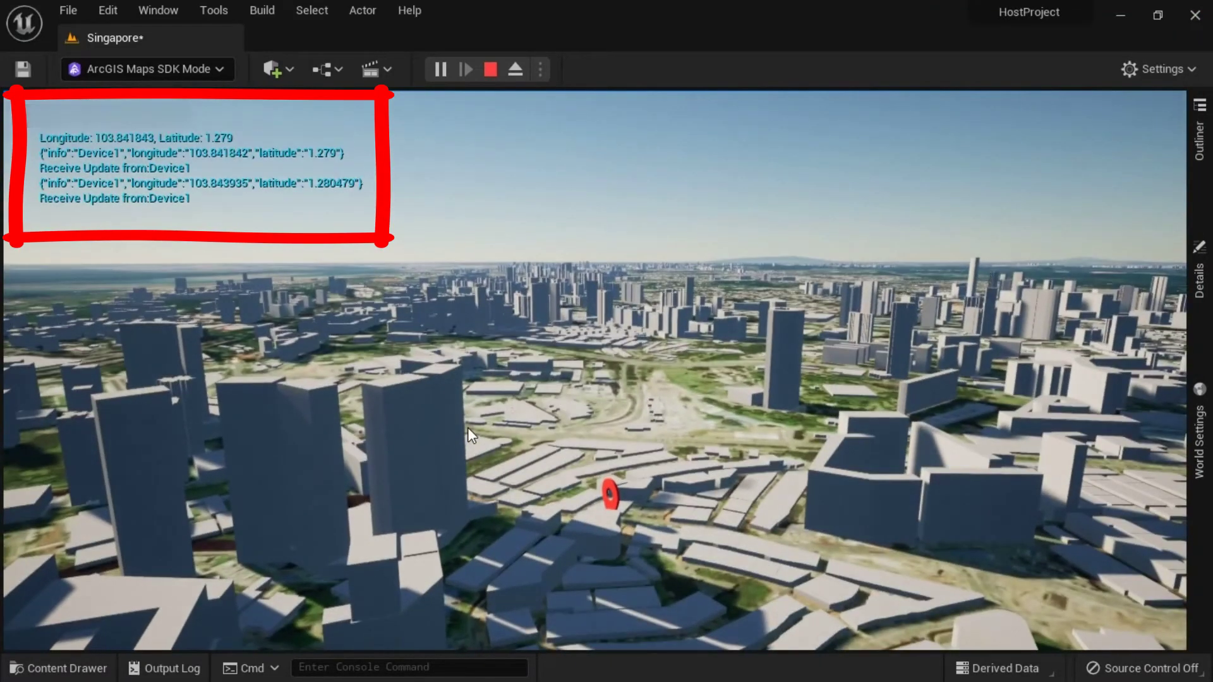
key(alt+Tab)
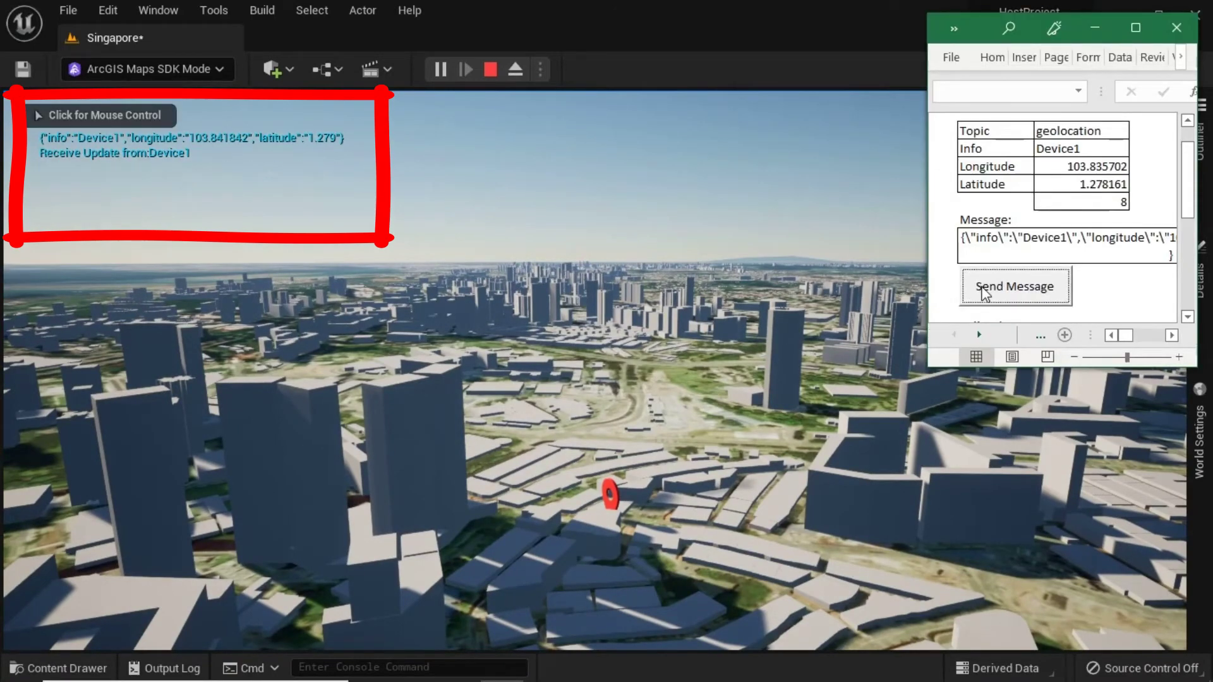
click(734, 290)
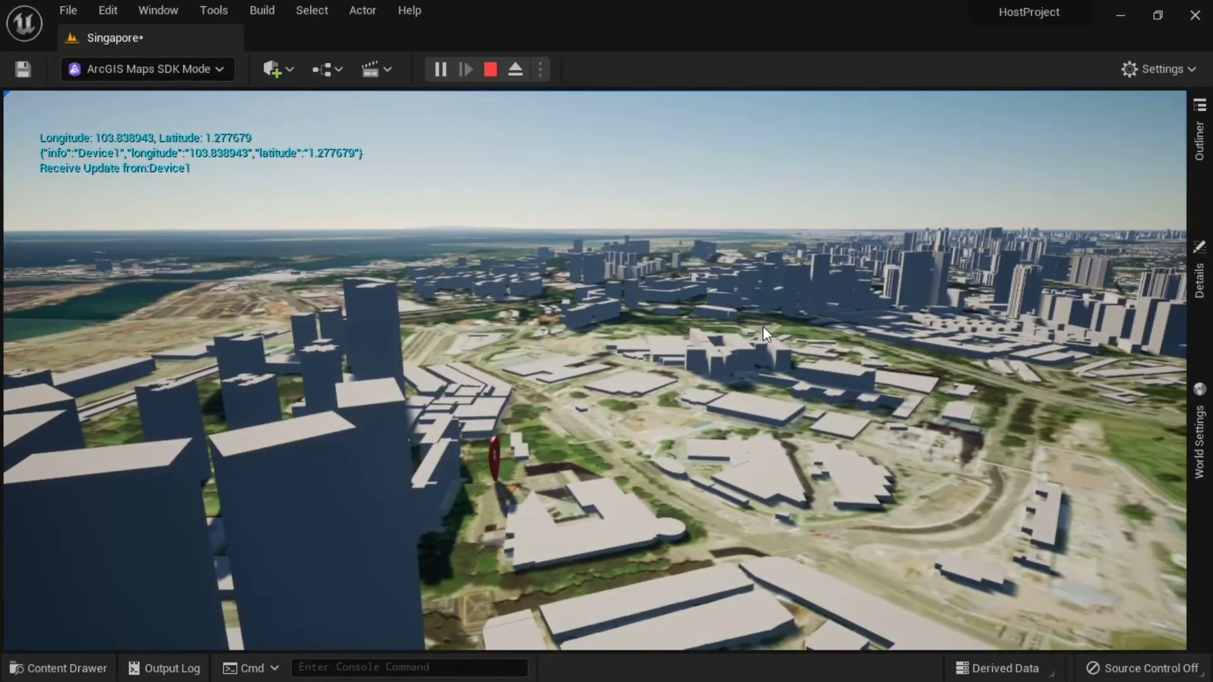
Send two more Device1 geolocation messages from Excel and watch the red pin move
key(alt+Tab)
click(1032, 285)
click(902, 284)
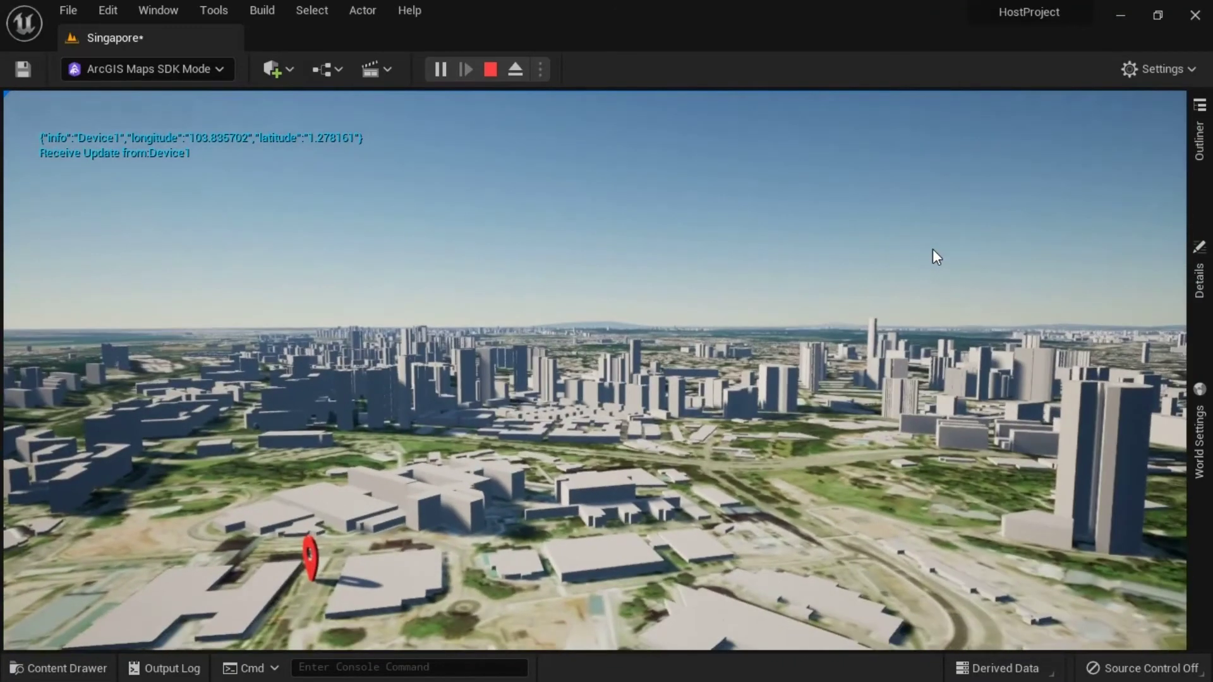
key(alt+Tab)
click(1027, 288)
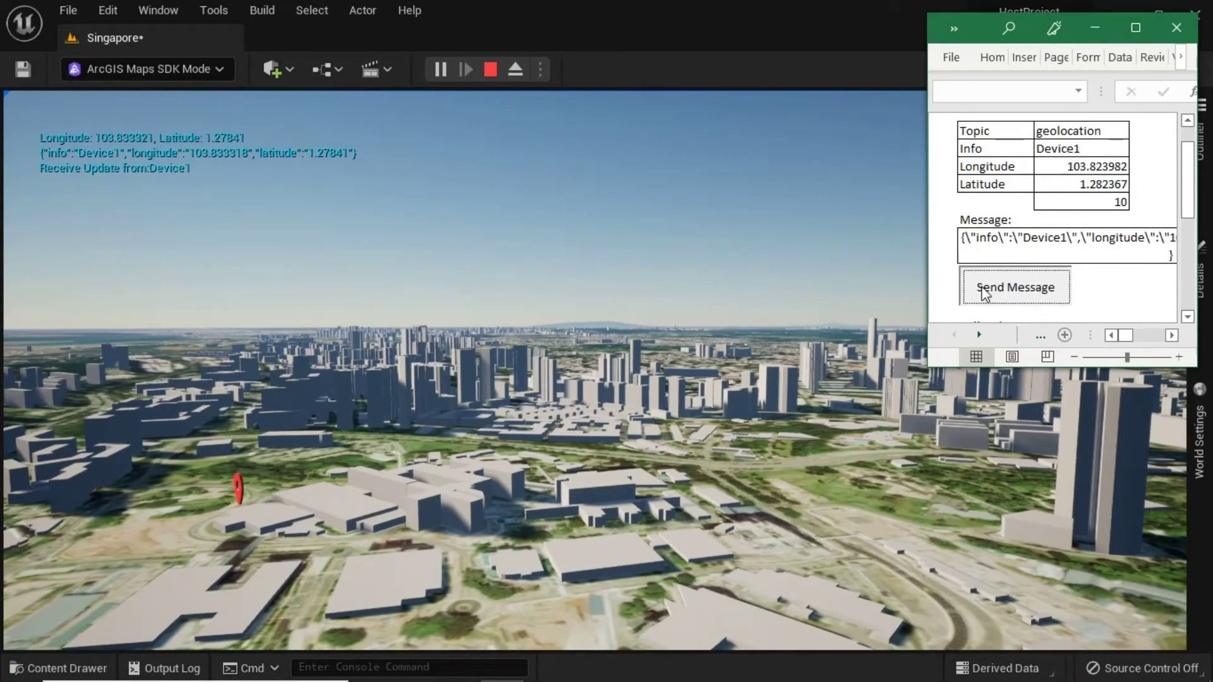
click(817, 399)
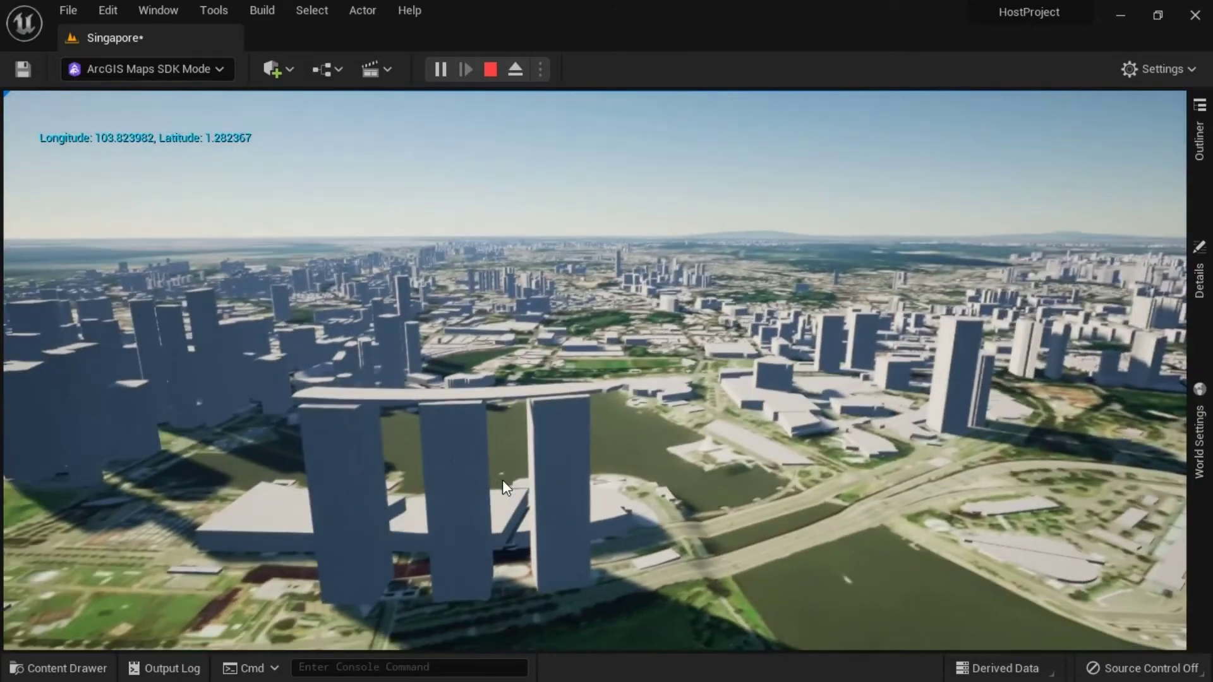
Send further Device1 messages until the pin reaches Marina Bay at 103.860804, 1.290942
key(alt+Tab)
click(1005, 287)
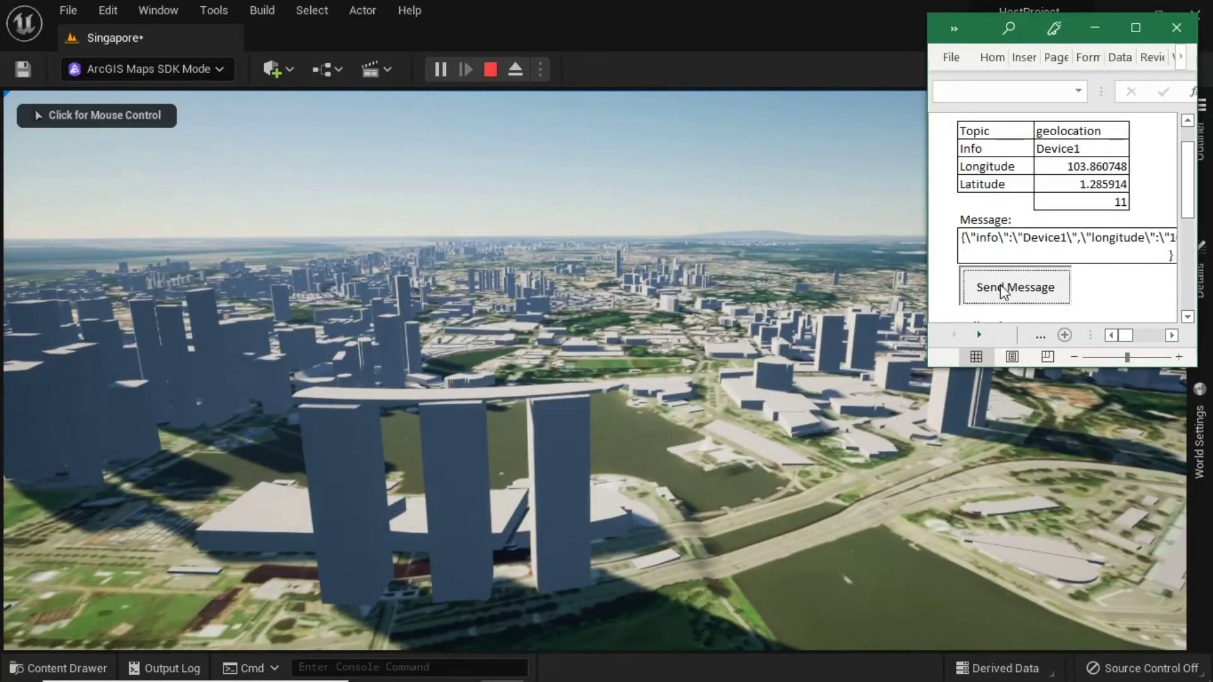
click(752, 525)
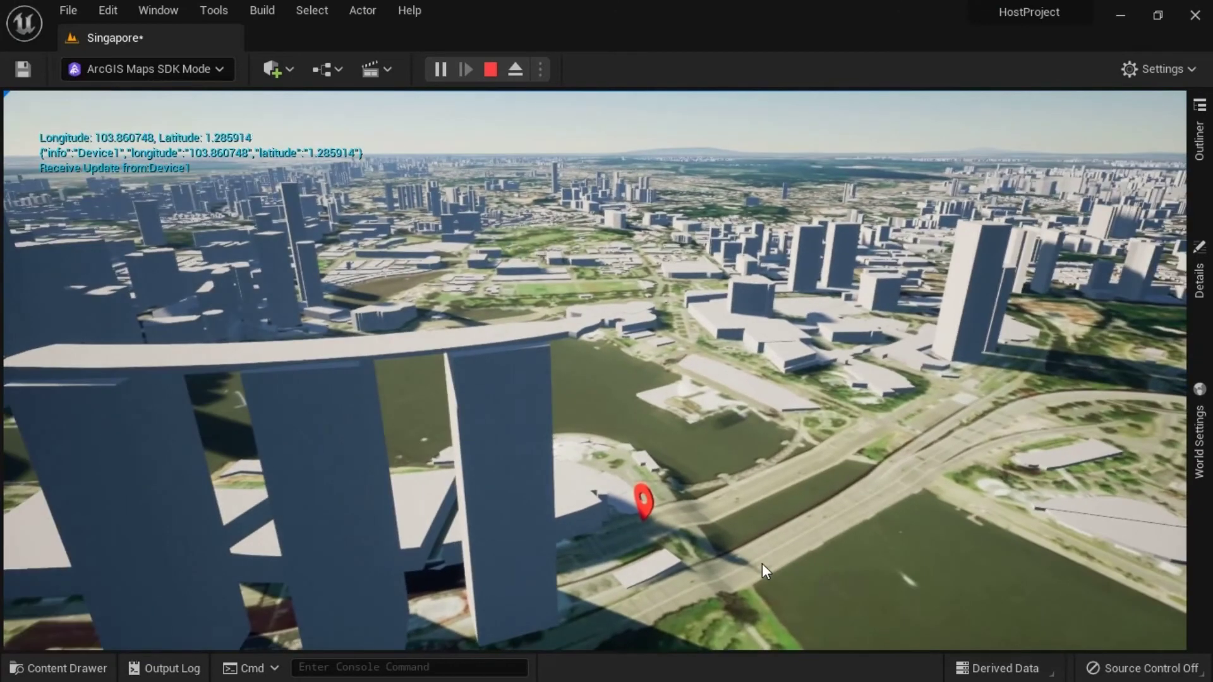
key(alt+Tab)
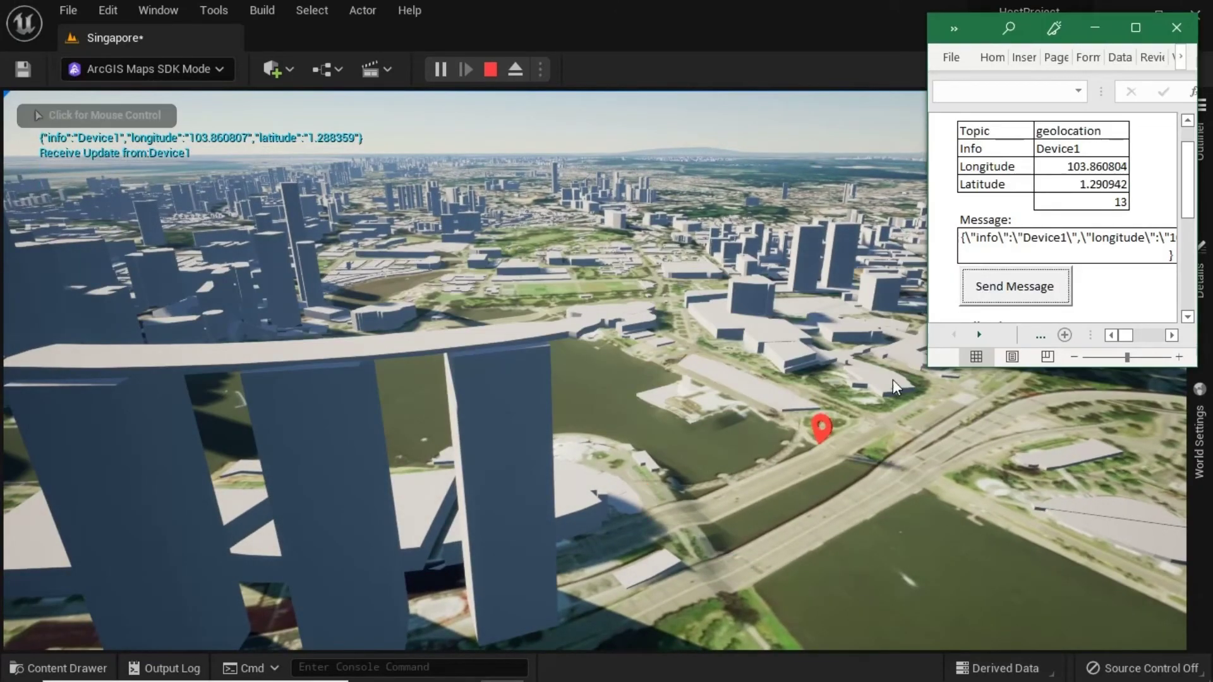
click(820, 438)
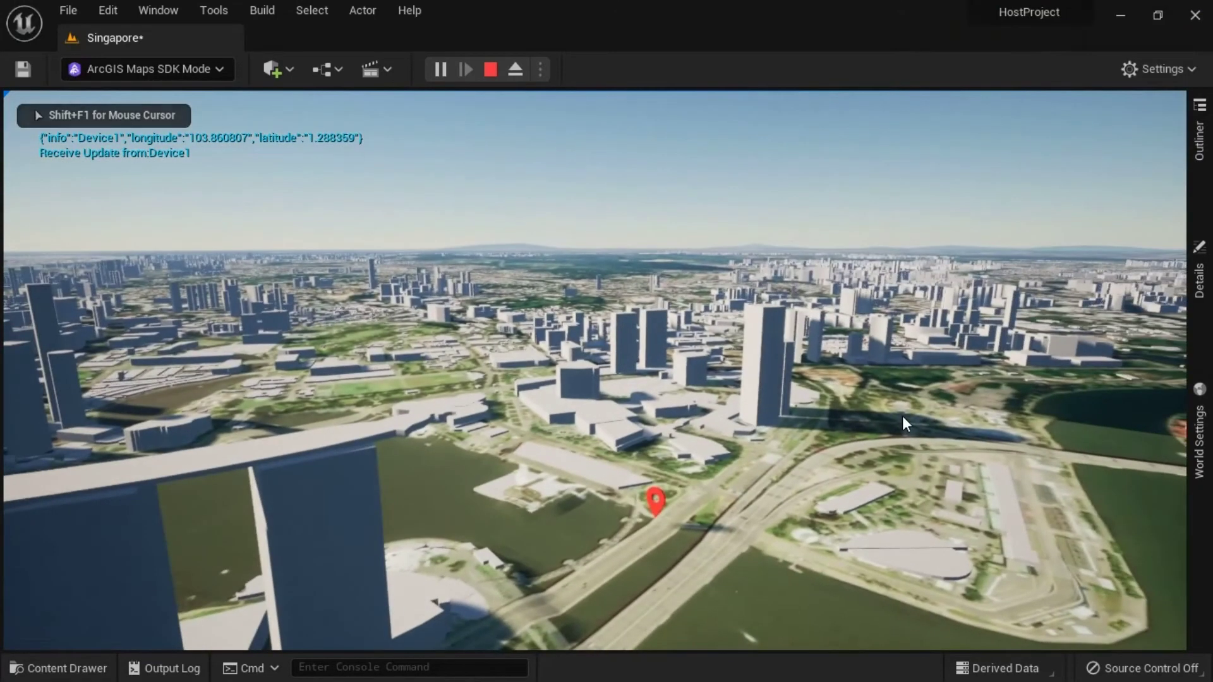
key(alt+Tab)
click(1026, 289)
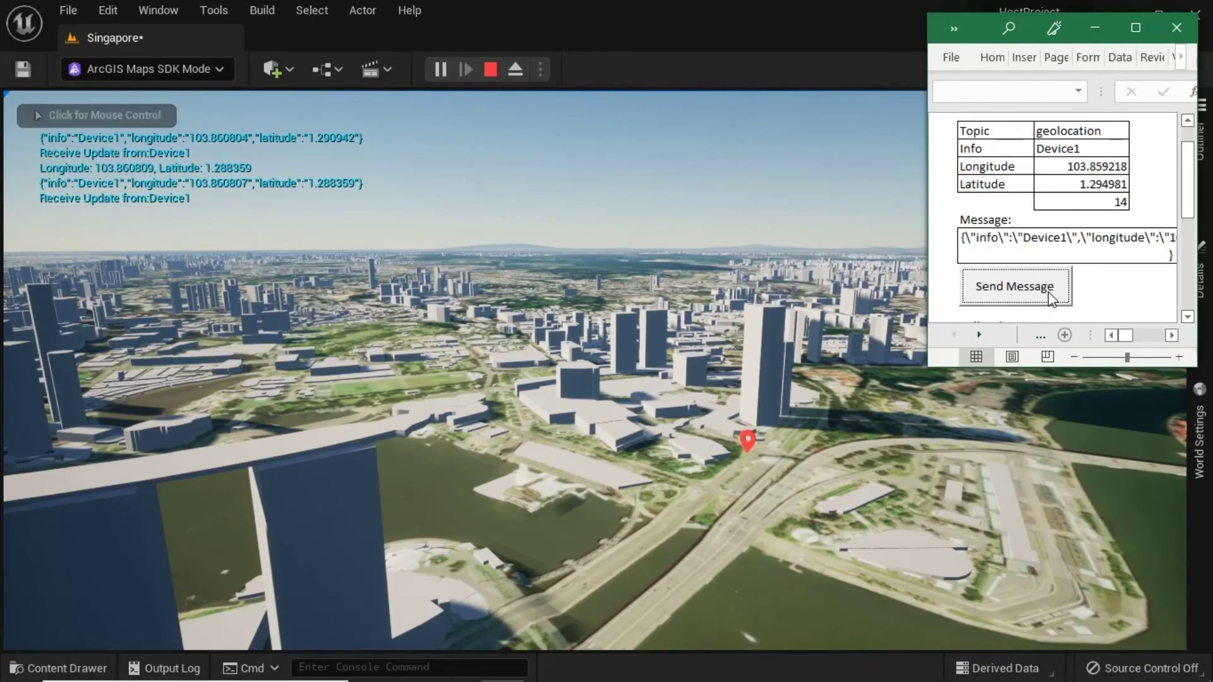